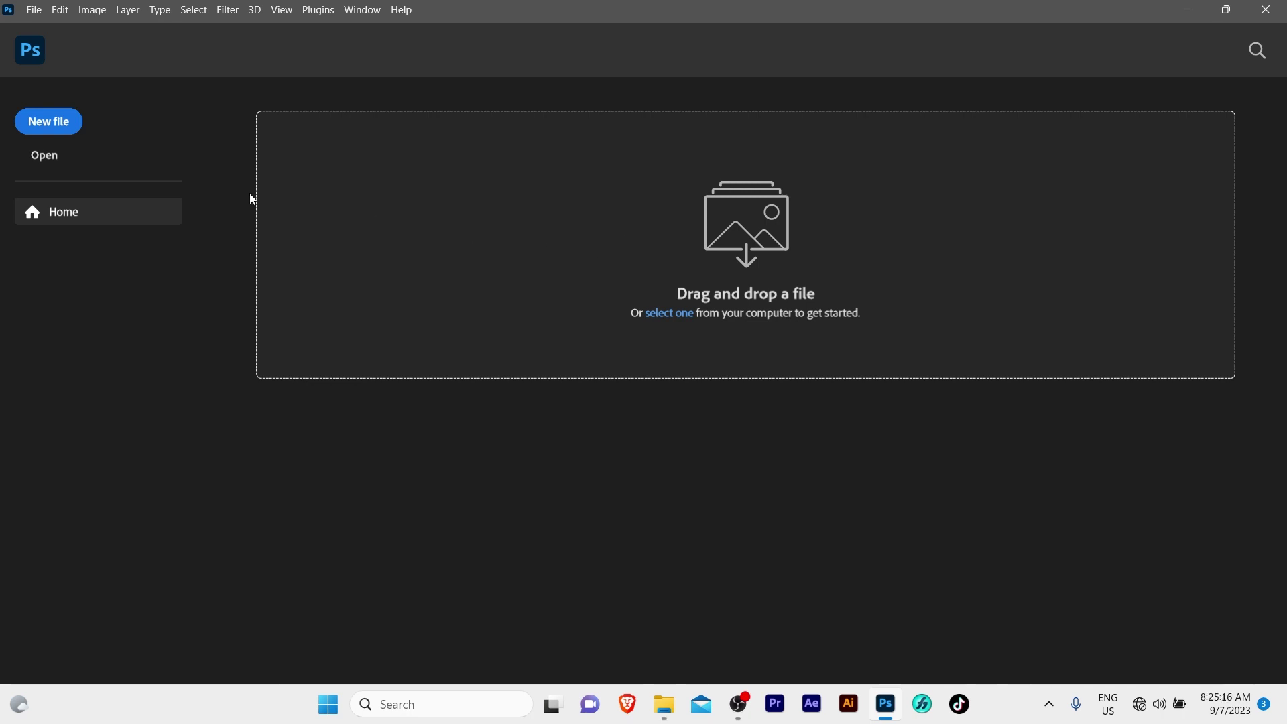
- Create a new landscape document from the A4 print preset, 297 × 210 mm at 300 pixels/inch in RGB Color
left_click(70, 139)
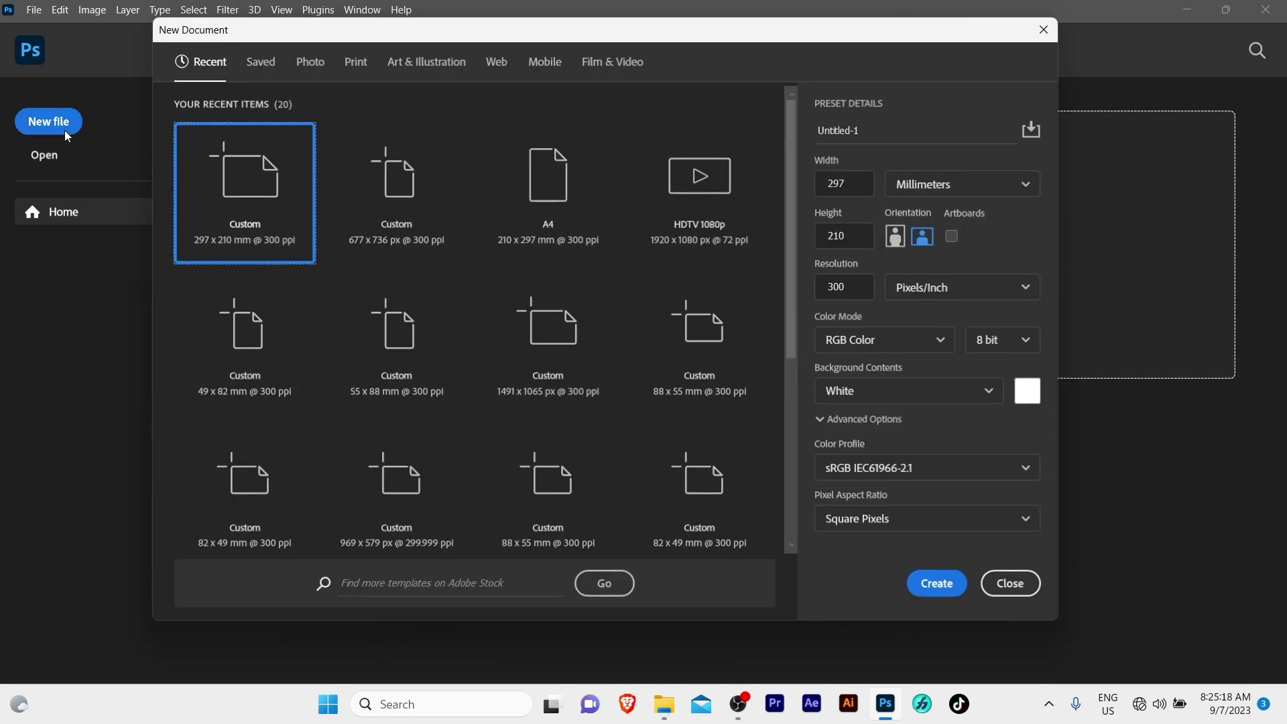
left_click(356, 70)
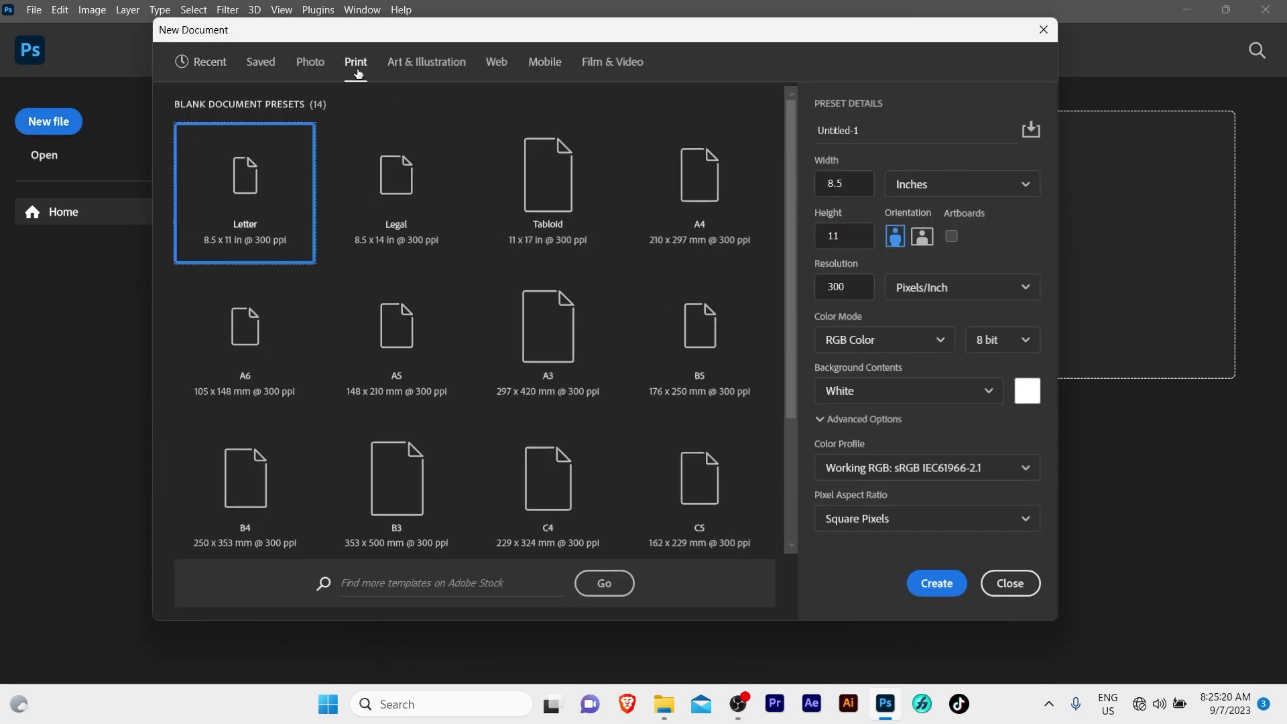
left_click(677, 201)
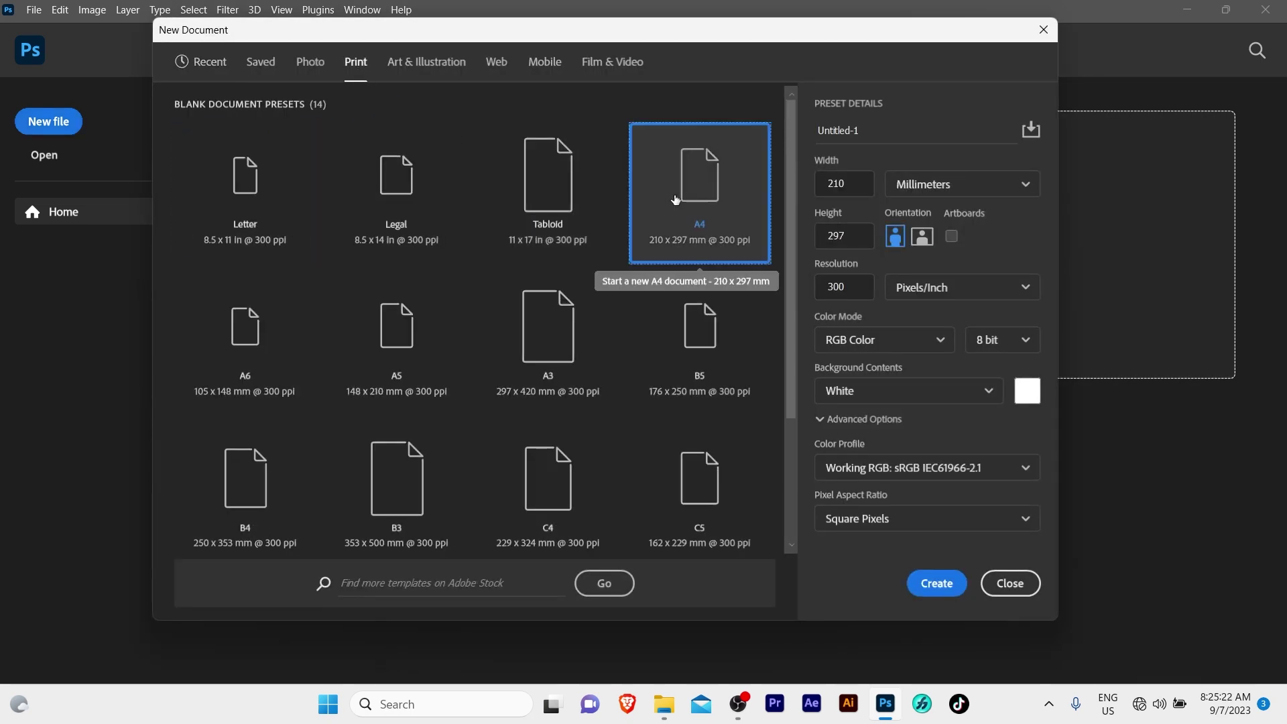
left_click(929, 242)
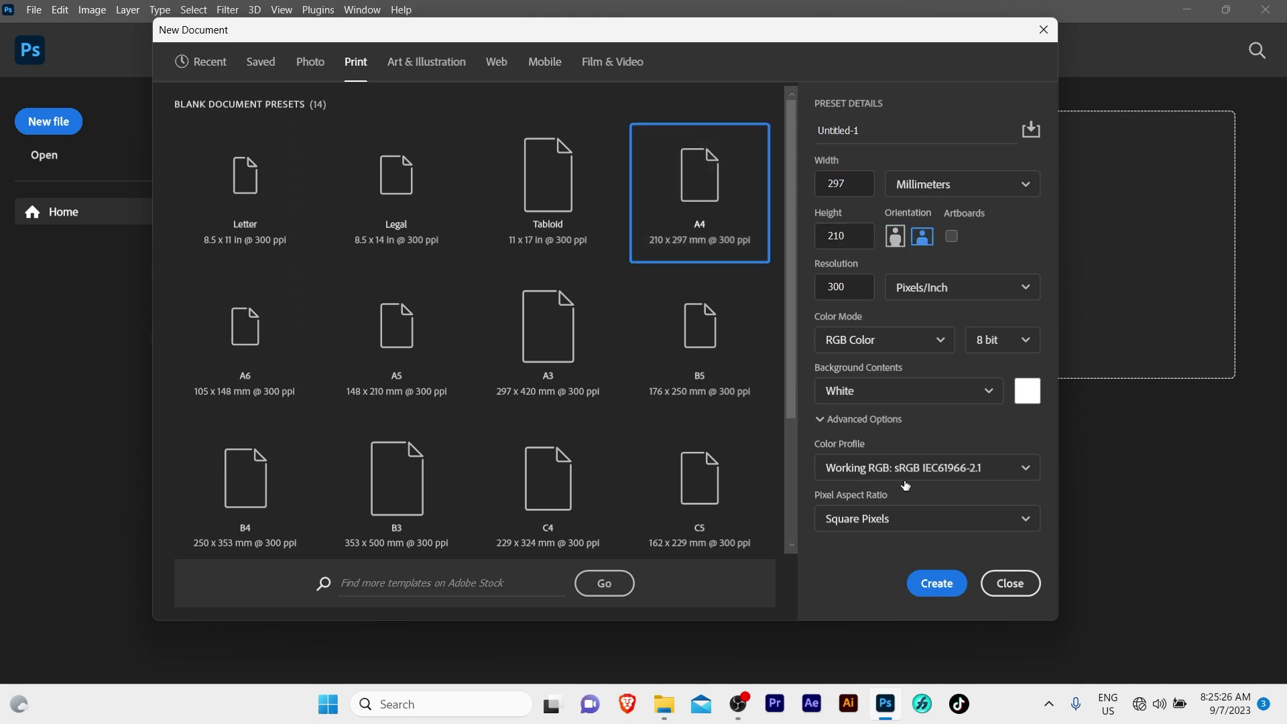
left_click(939, 582)
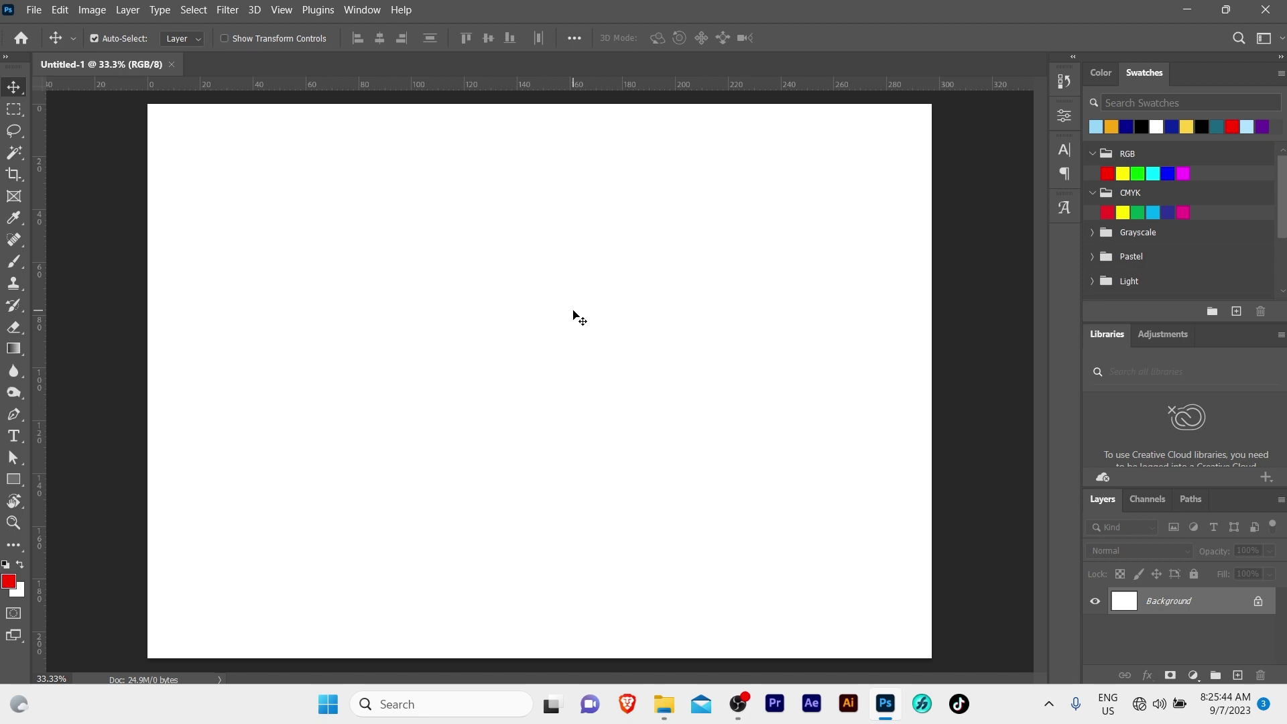
- Add a placeholder line of point text to the canvas and scale it down to about 32%
key("t")
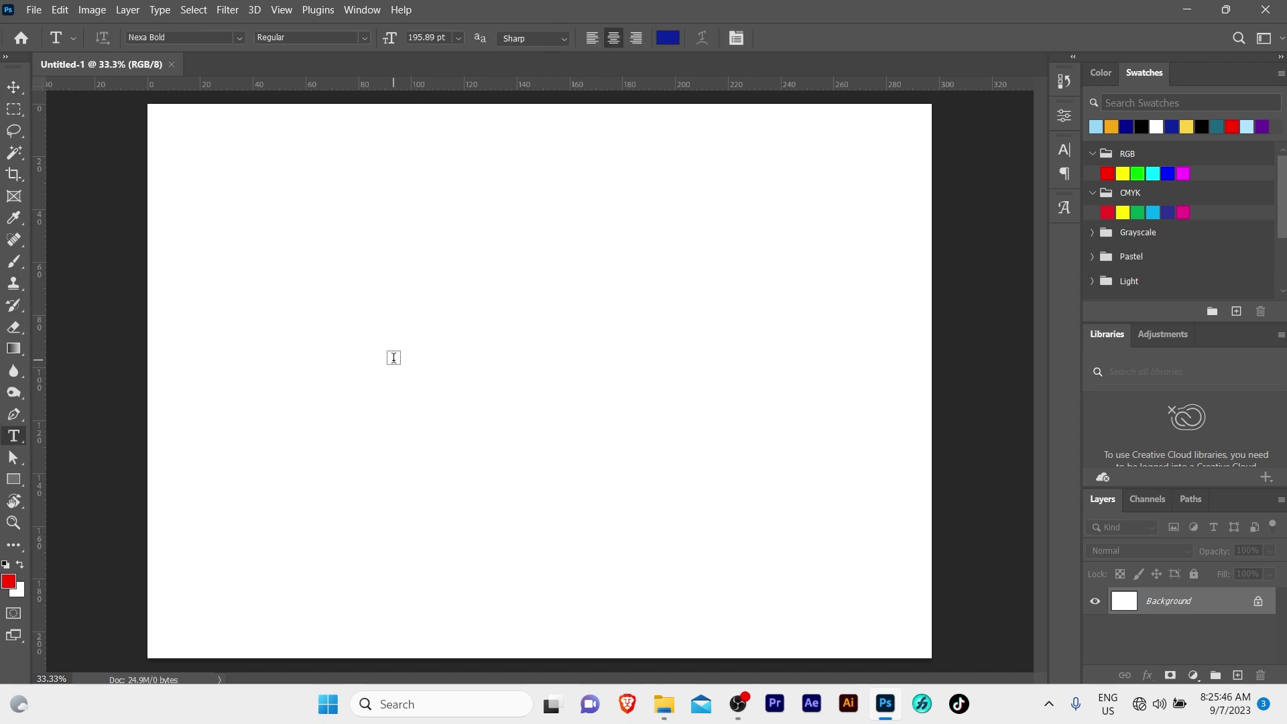
left_click(393, 356)
left_click(13, 88)
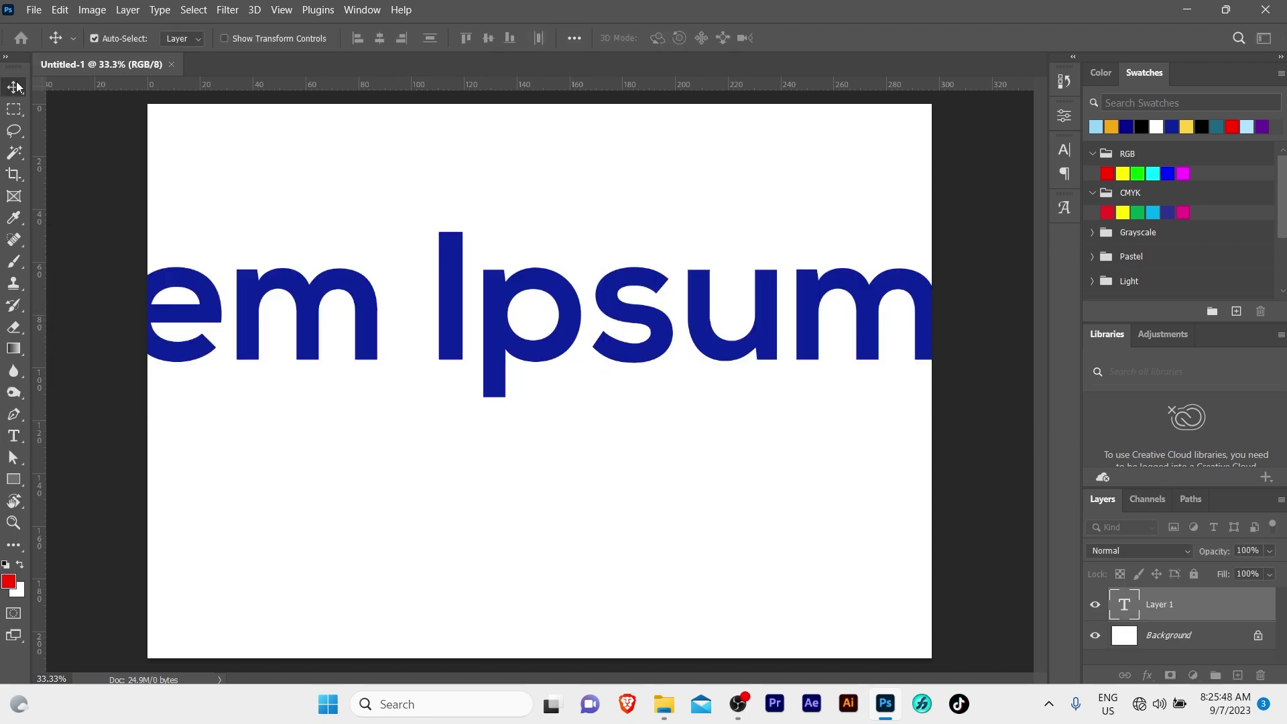
key("ctrl+t")
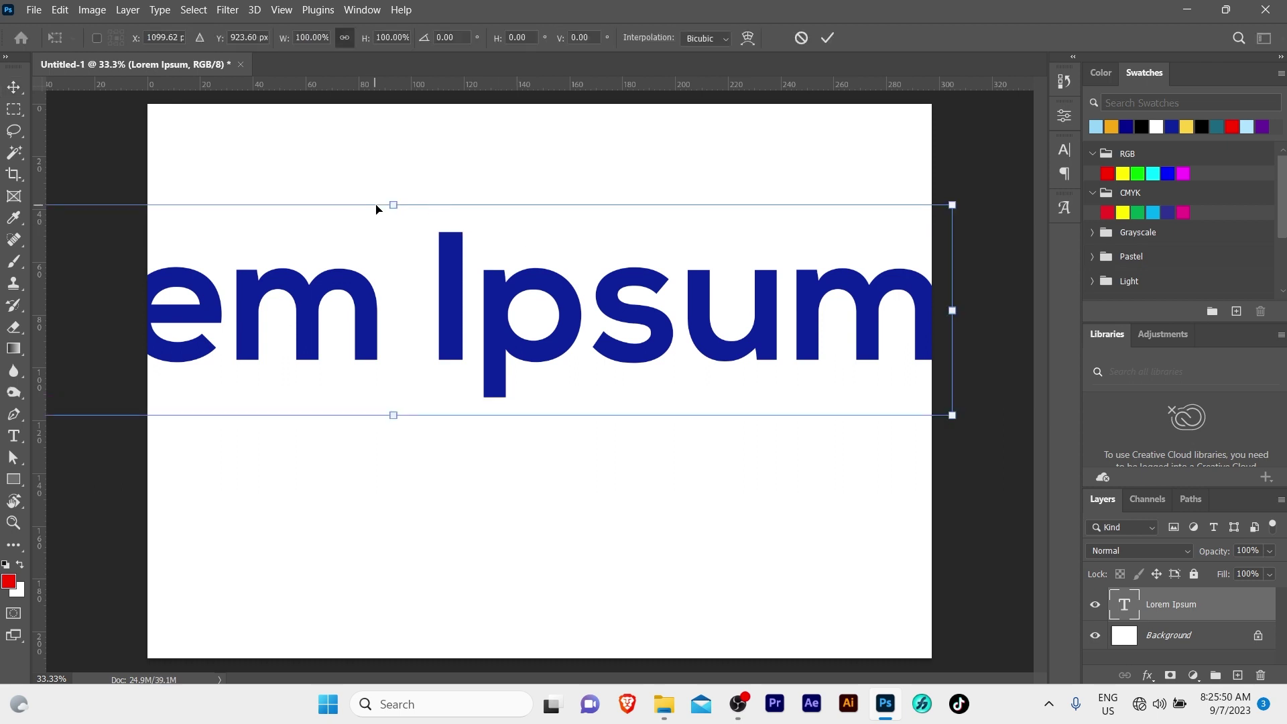
left_click_drag(381, 204, 380, 347)
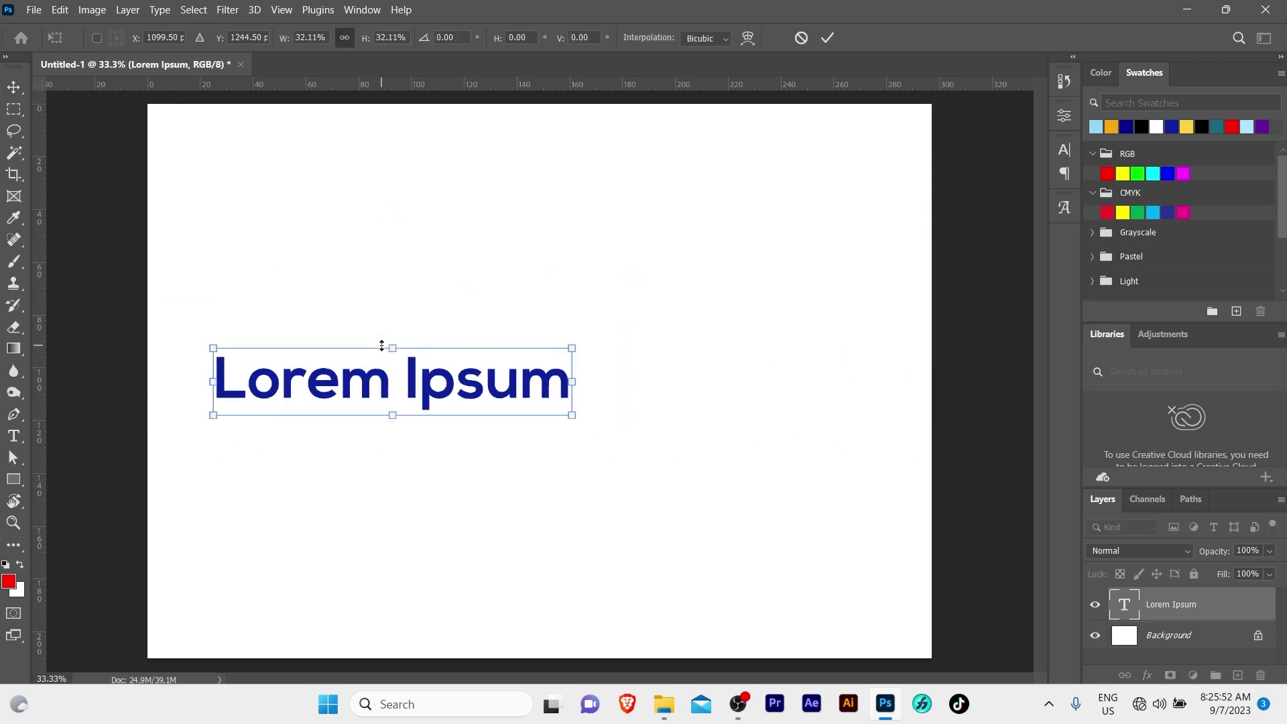
key("Return")
- Replace the placeholder text with "Create Cliping Mask"
double_click(421, 387)
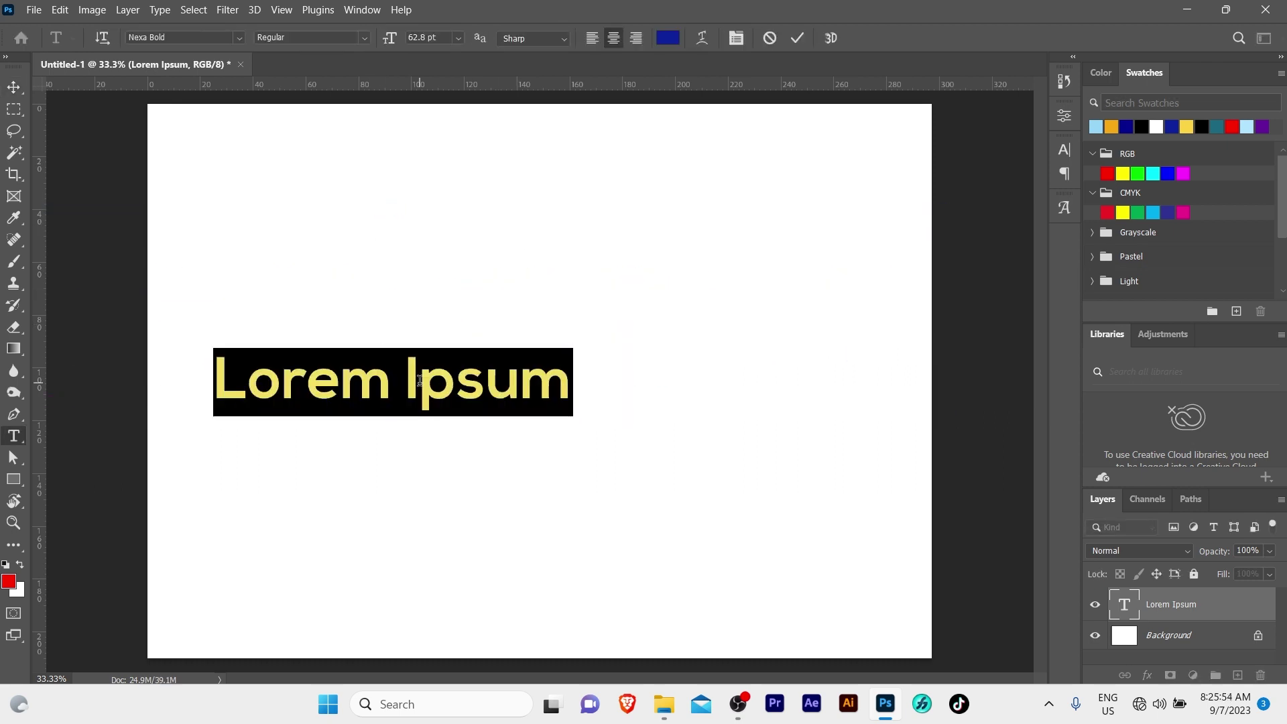
type("Create ")
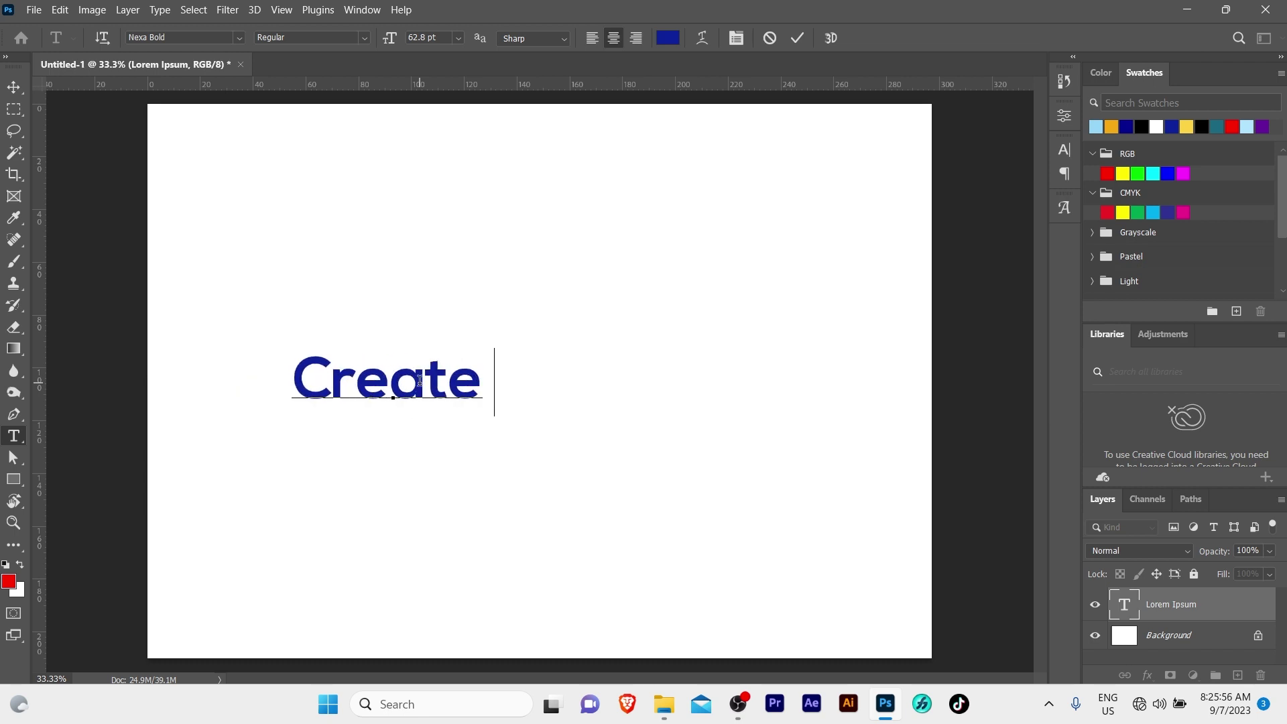
type("Cliping Mask")
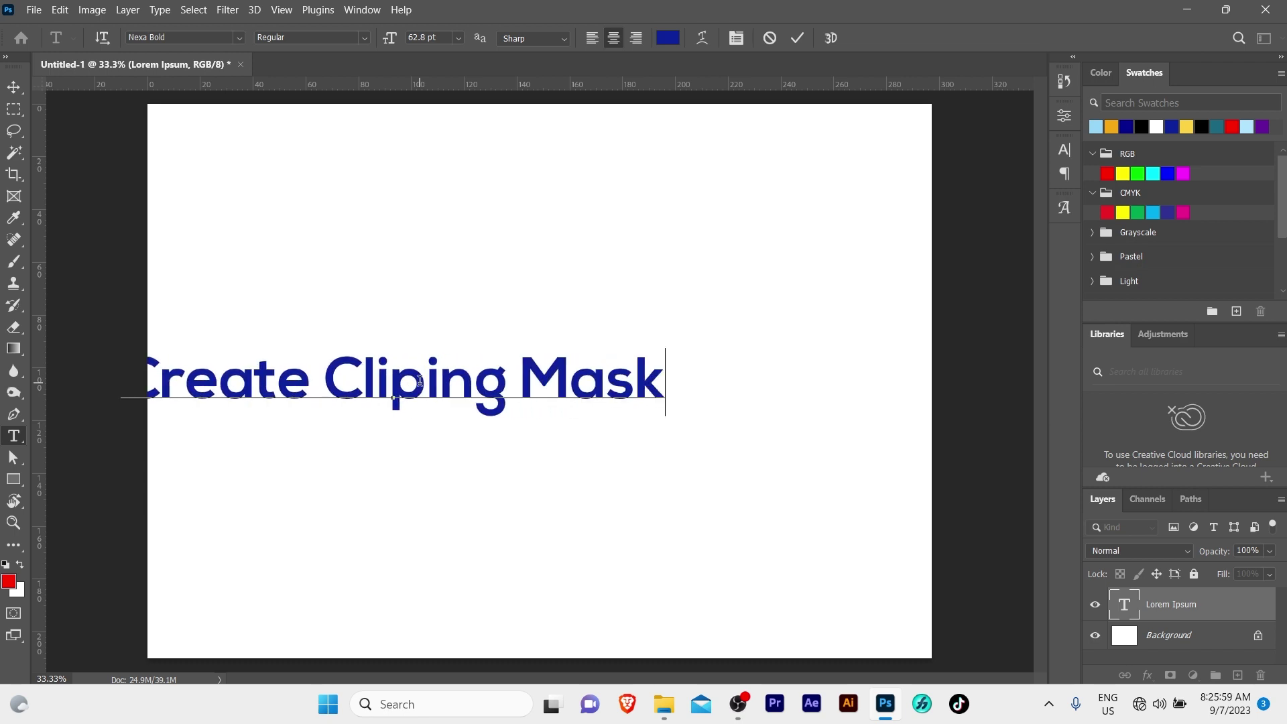
key("ctrl+Return")
- Scale the "Create Cliping Mask" text down by about a third and position it in the left half of the page, slightly below mid-height
key("v")
left_click_drag(411, 374, 472, 373)
key("ctrl+t")
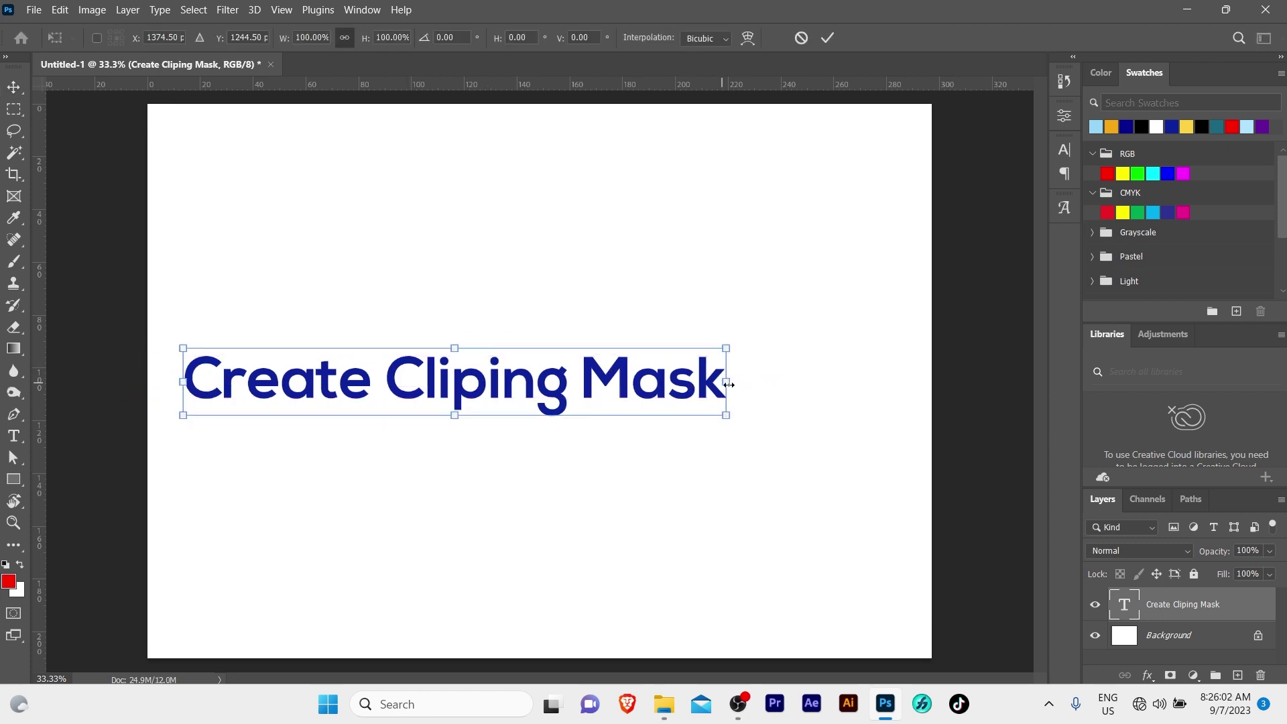
left_click_drag(726, 385, 567, 381)
key("Return")
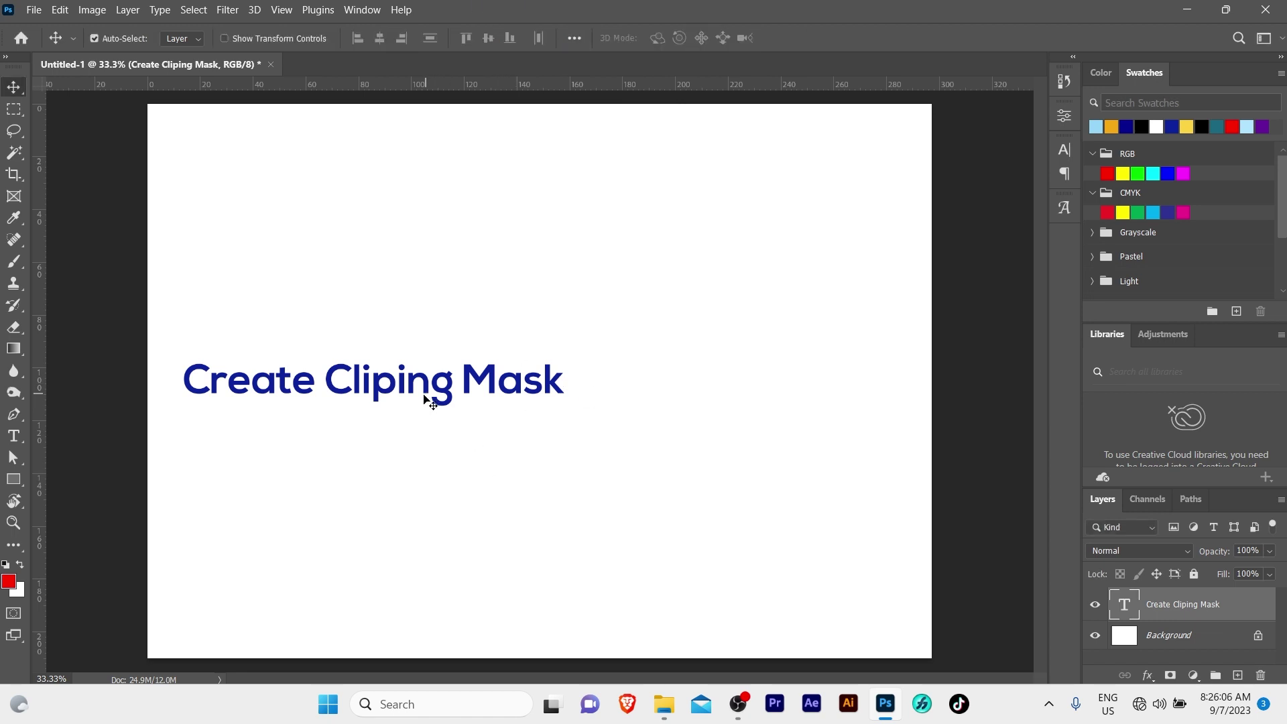
left_click_drag(424, 396, 418, 437)
- Draw a light blue rectangle about 112 × 81 mm above the text and shift it slightly to the right
left_click(78, 437)
left_click(13, 478)
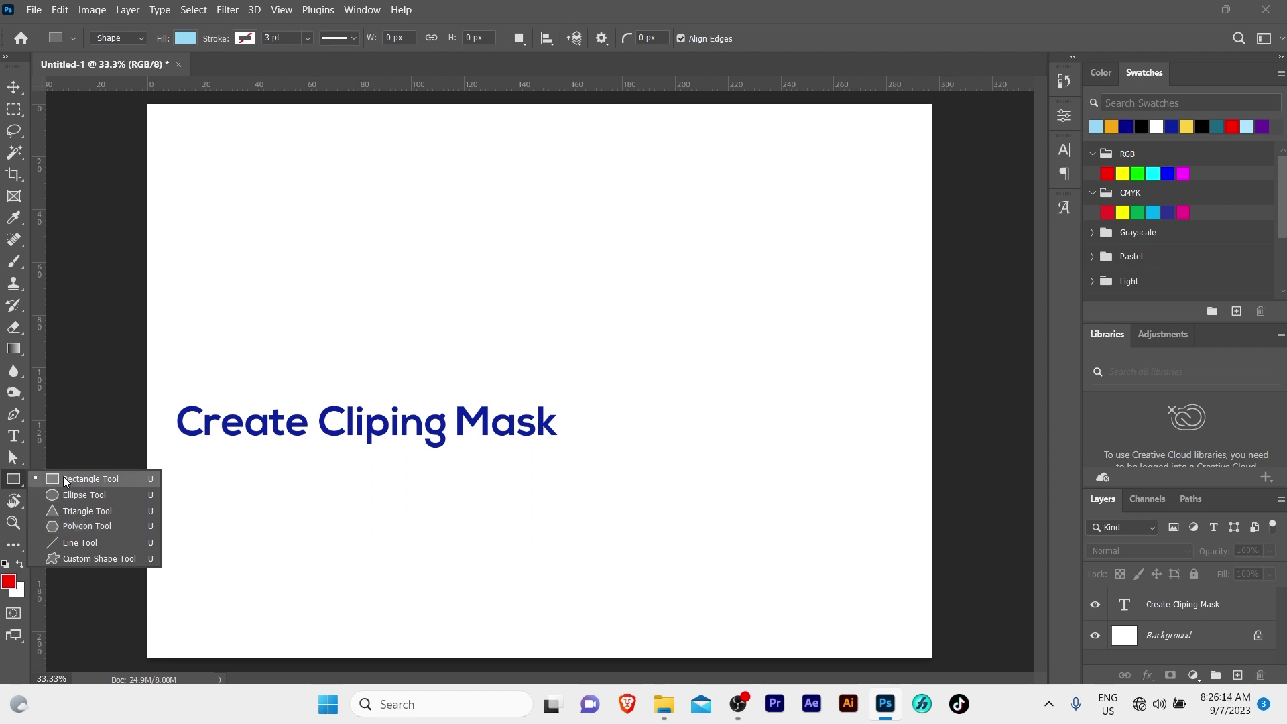
left_click(82, 479)
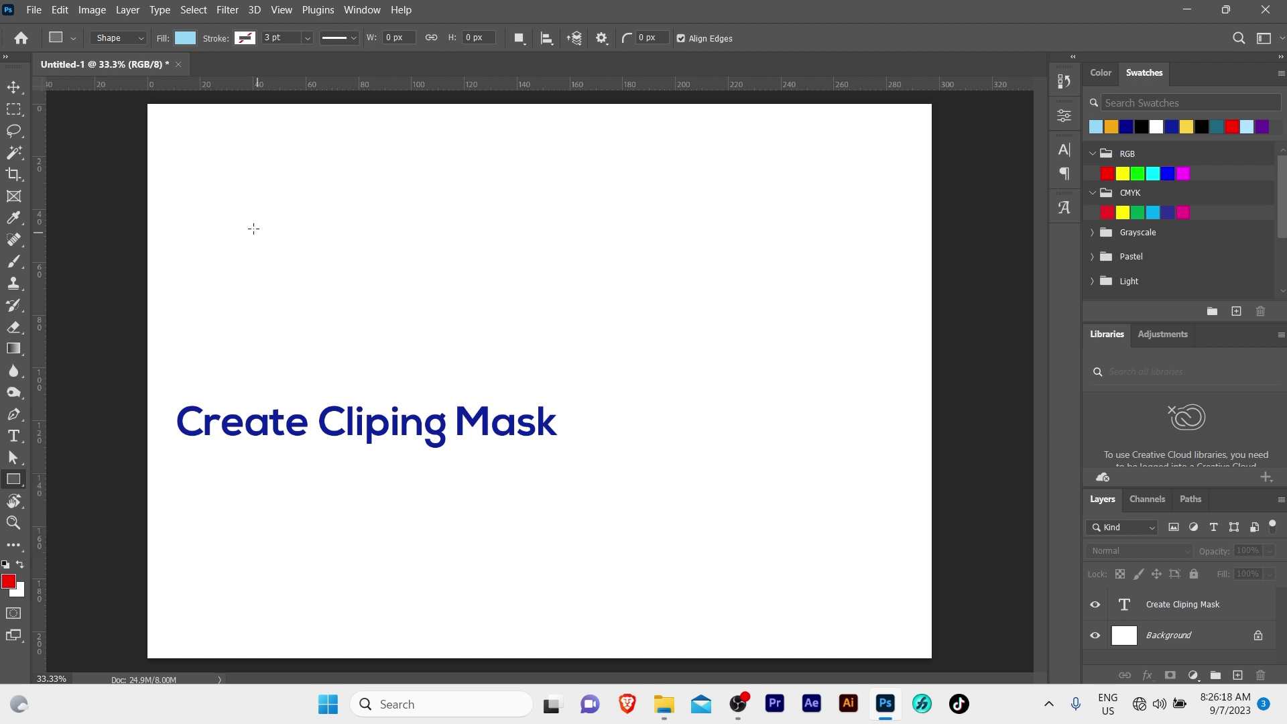
left_click_drag(254, 228, 500, 391)
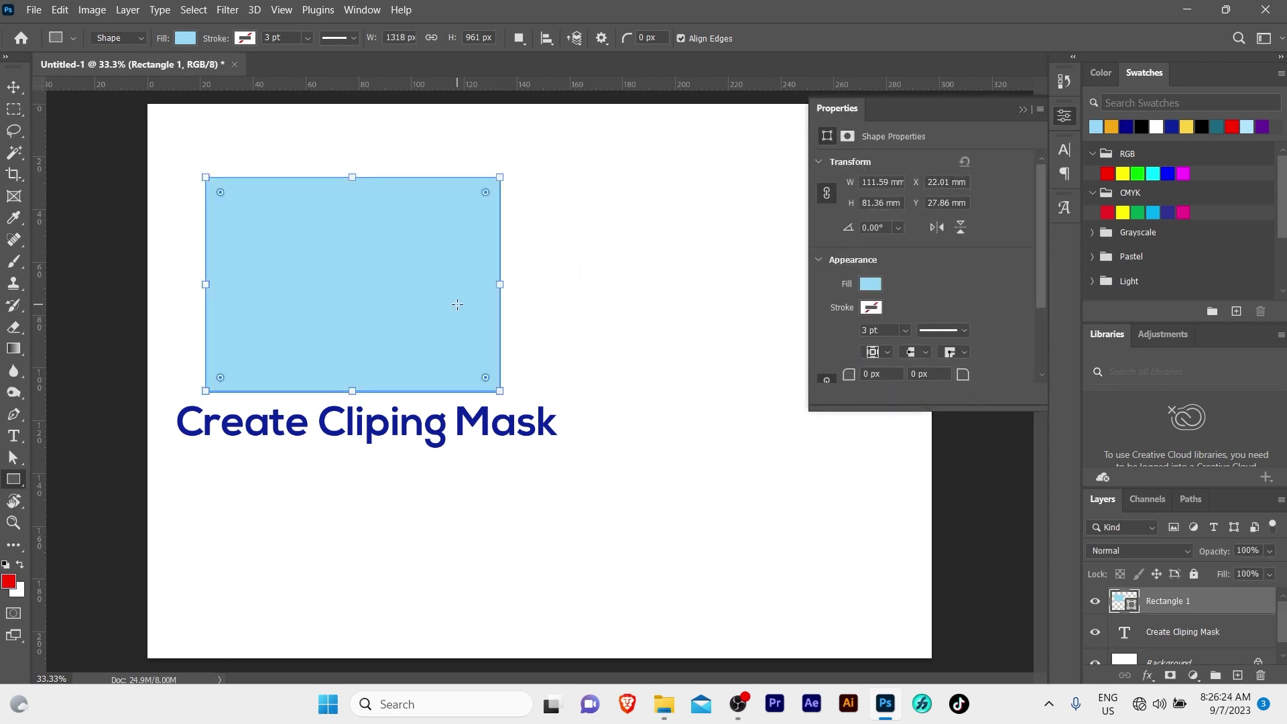
key("v")
left_click_drag(375, 280, 389, 277)
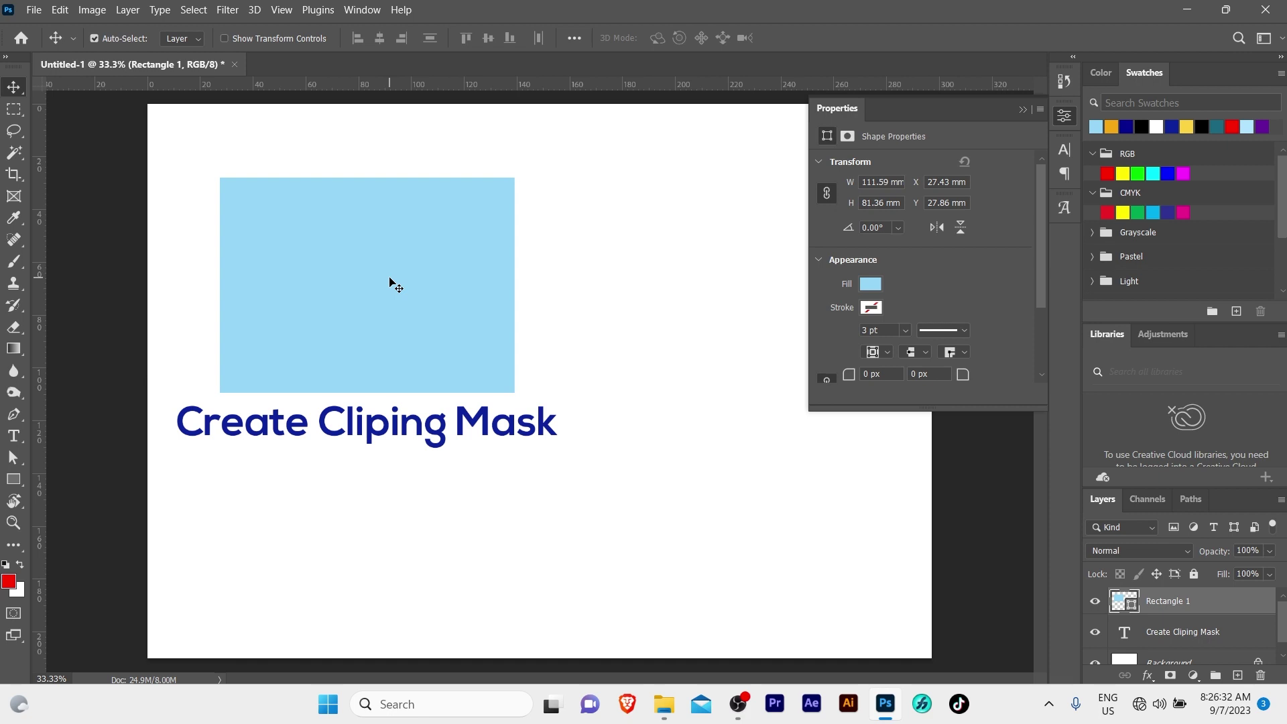
left_click(669, 239)
left_click(1024, 109)
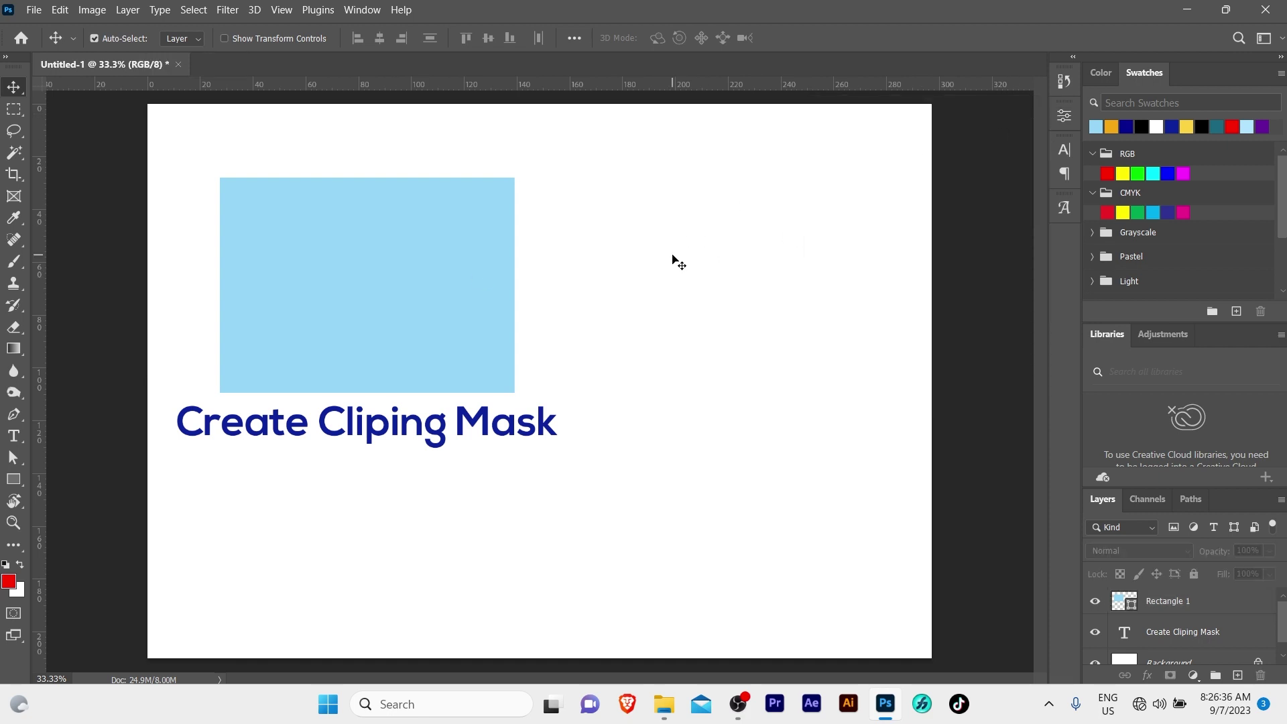
left_click(1197, 16)
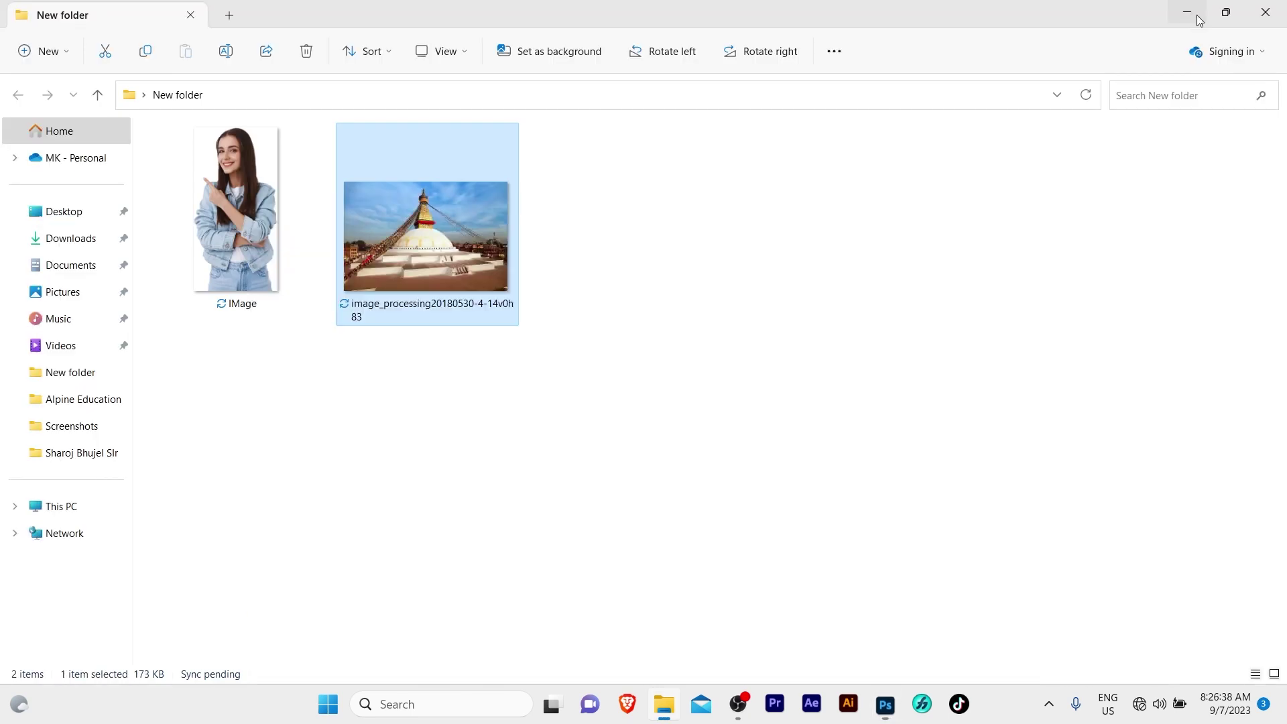
left_click_drag(437, 241, 361, 263)
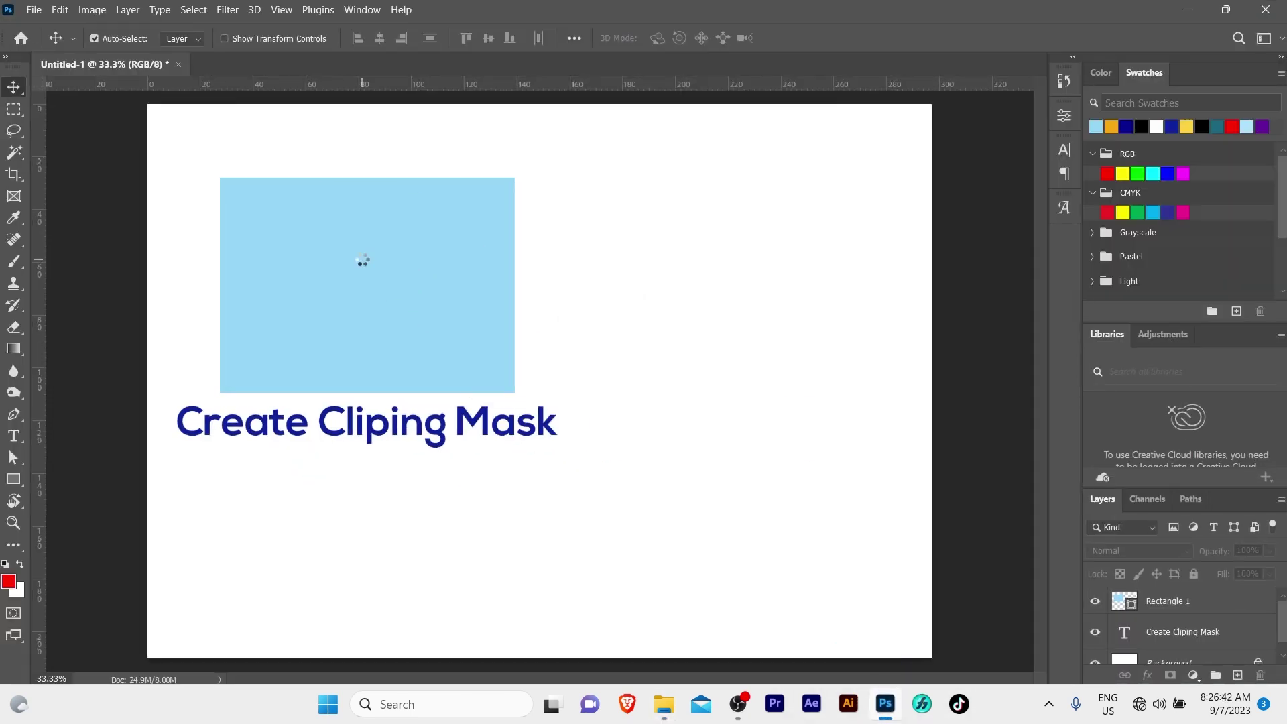
key("Return")
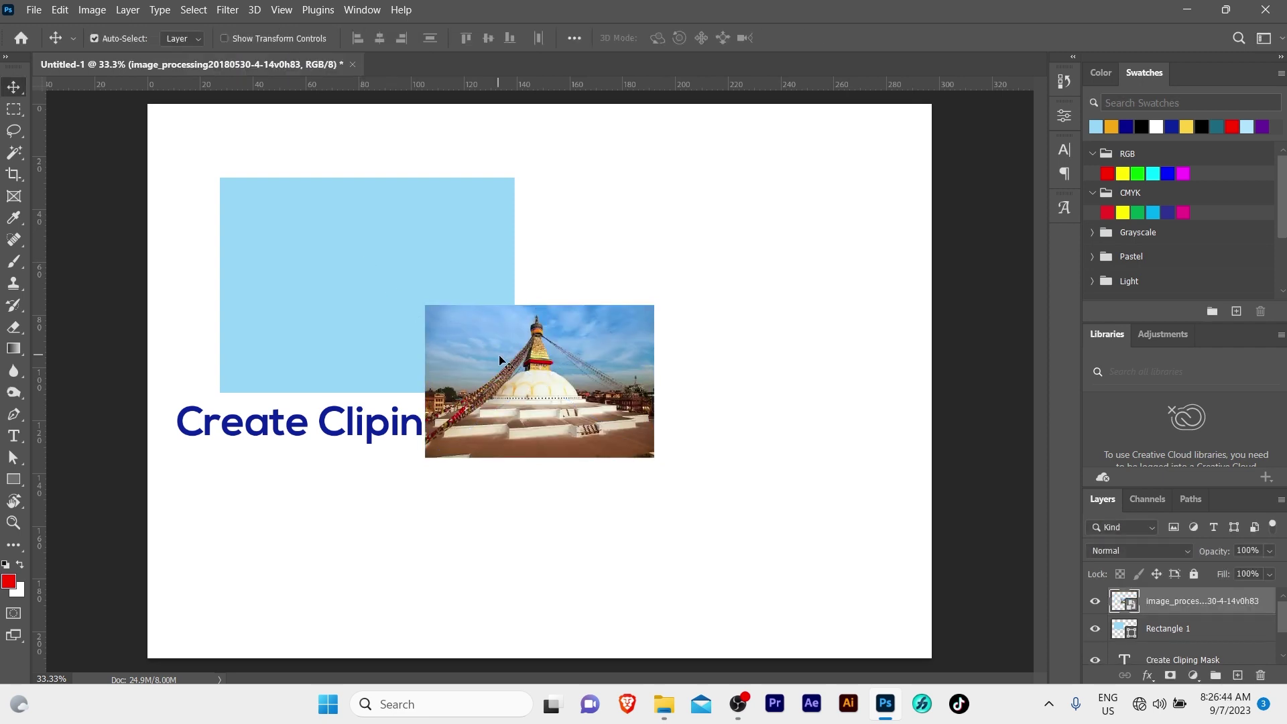
- Enlarge the stupa photo beyond the rectangle's size and position it overlapping the right part of the rectangle
left_click_drag(504, 364, 504, 334)
key("ctrl+t")
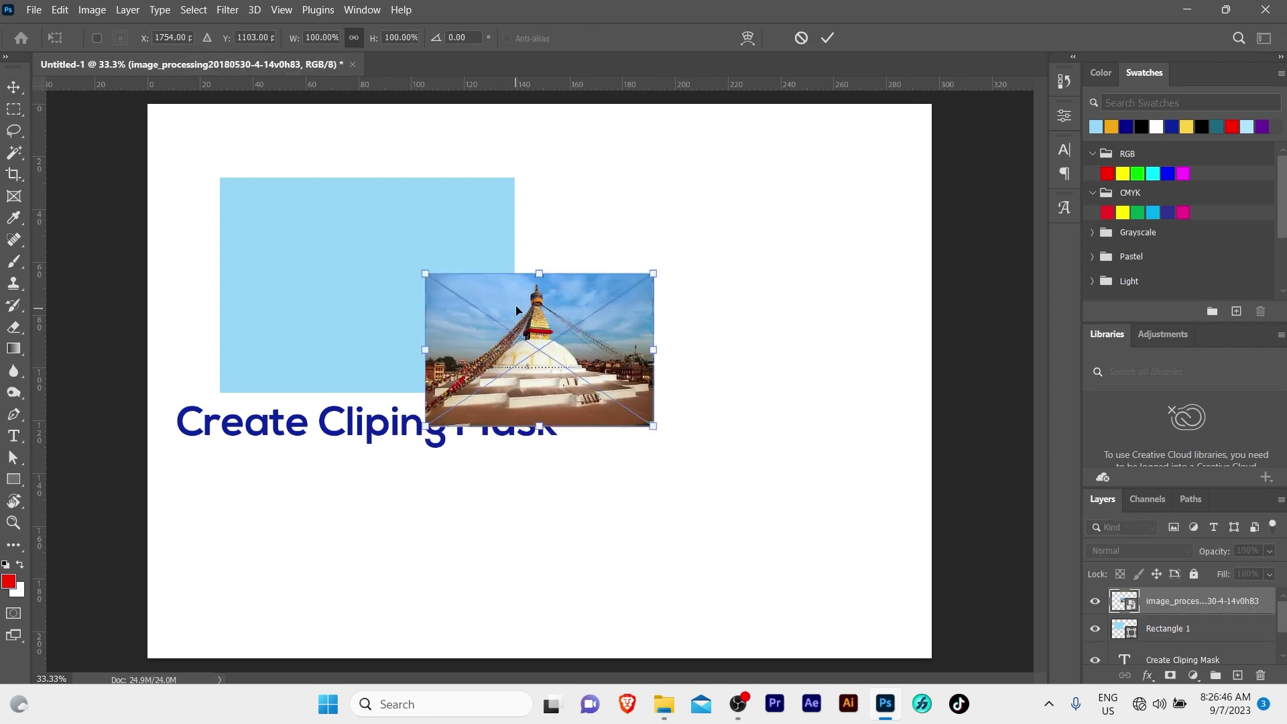
left_click_drag(539, 274, 539, 140)
left_click_drag(531, 227, 516, 216)
key("Return")
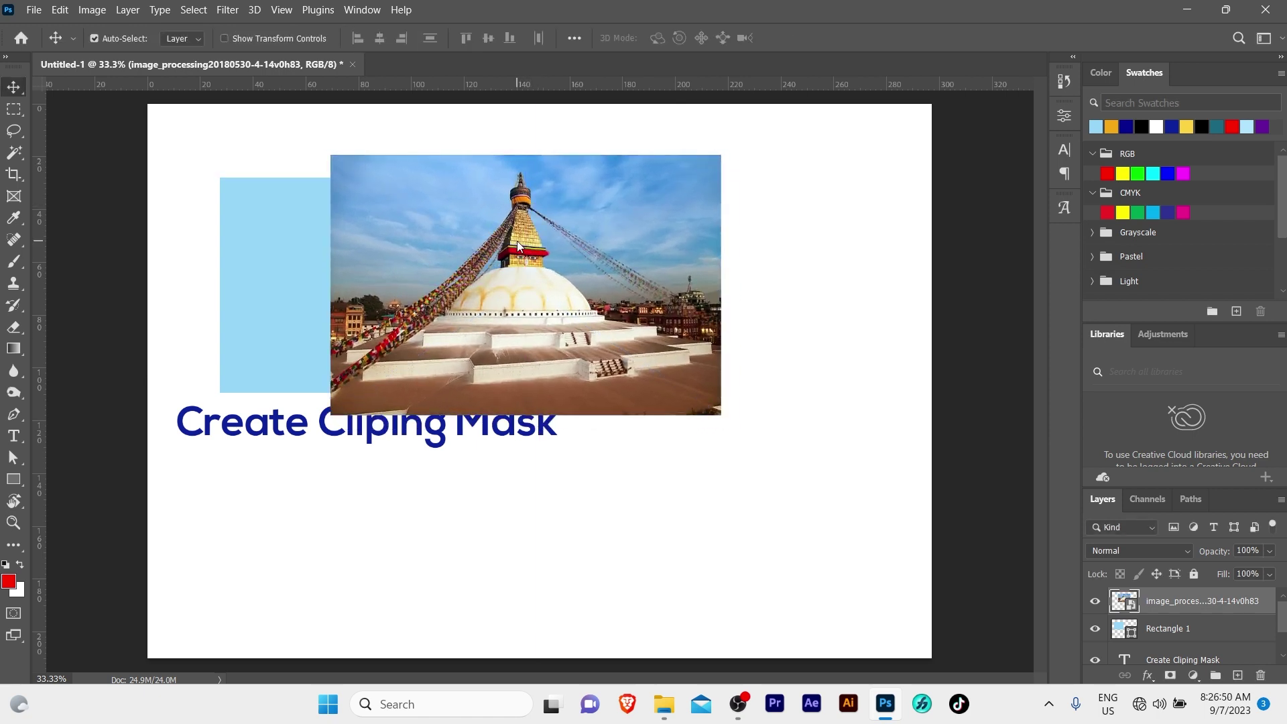
left_click_drag(556, 274, 639, 298)
left_click(287, 293)
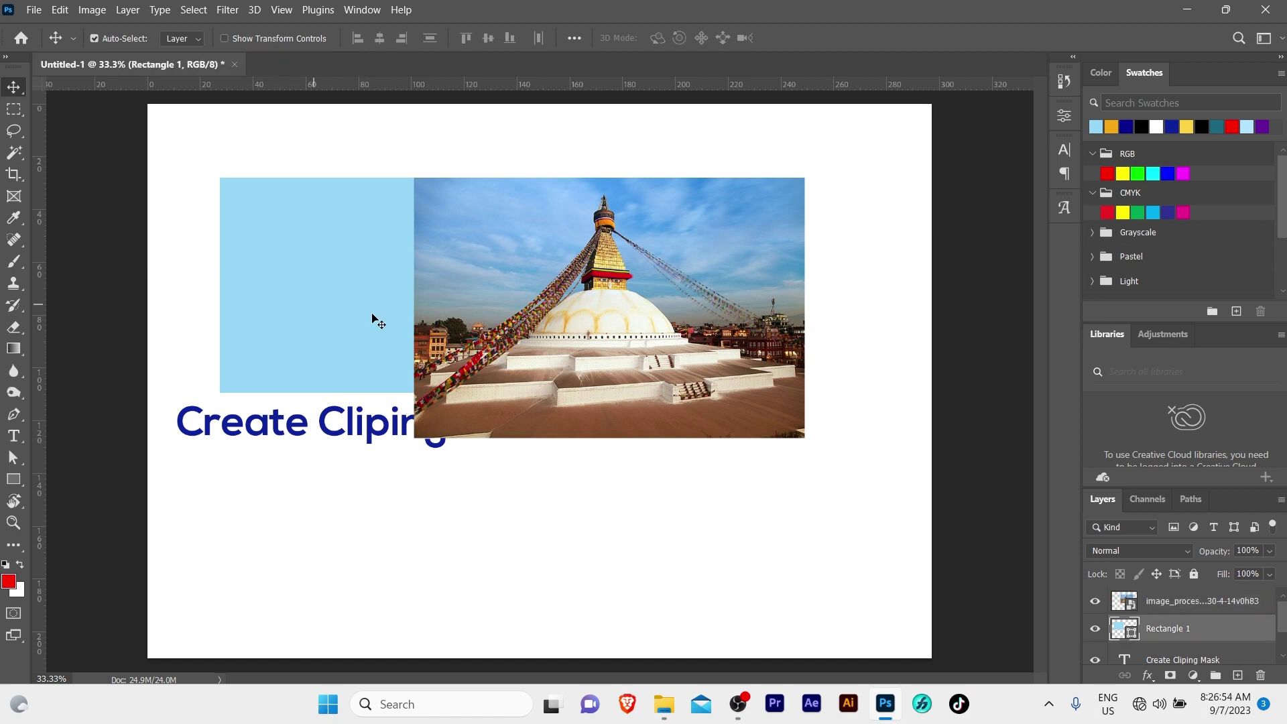
left_click(568, 313)
left_click_drag(596, 312, 577, 298)
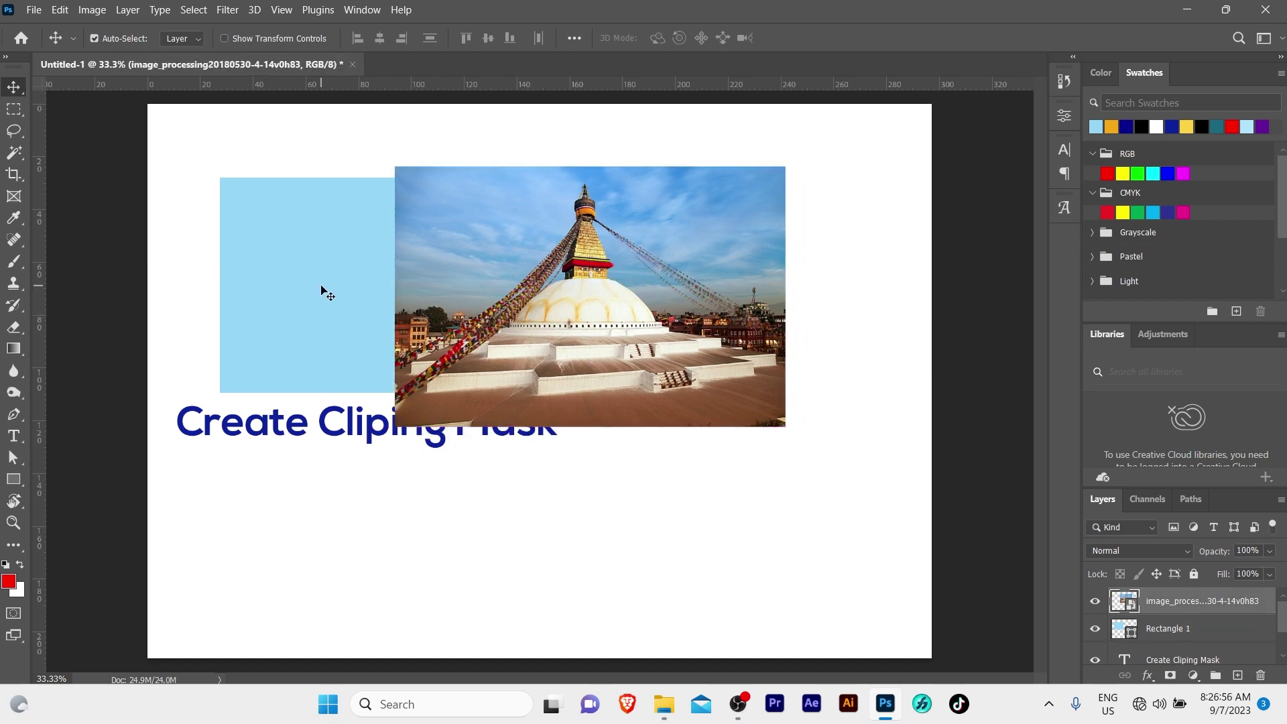
left_click(322, 288)
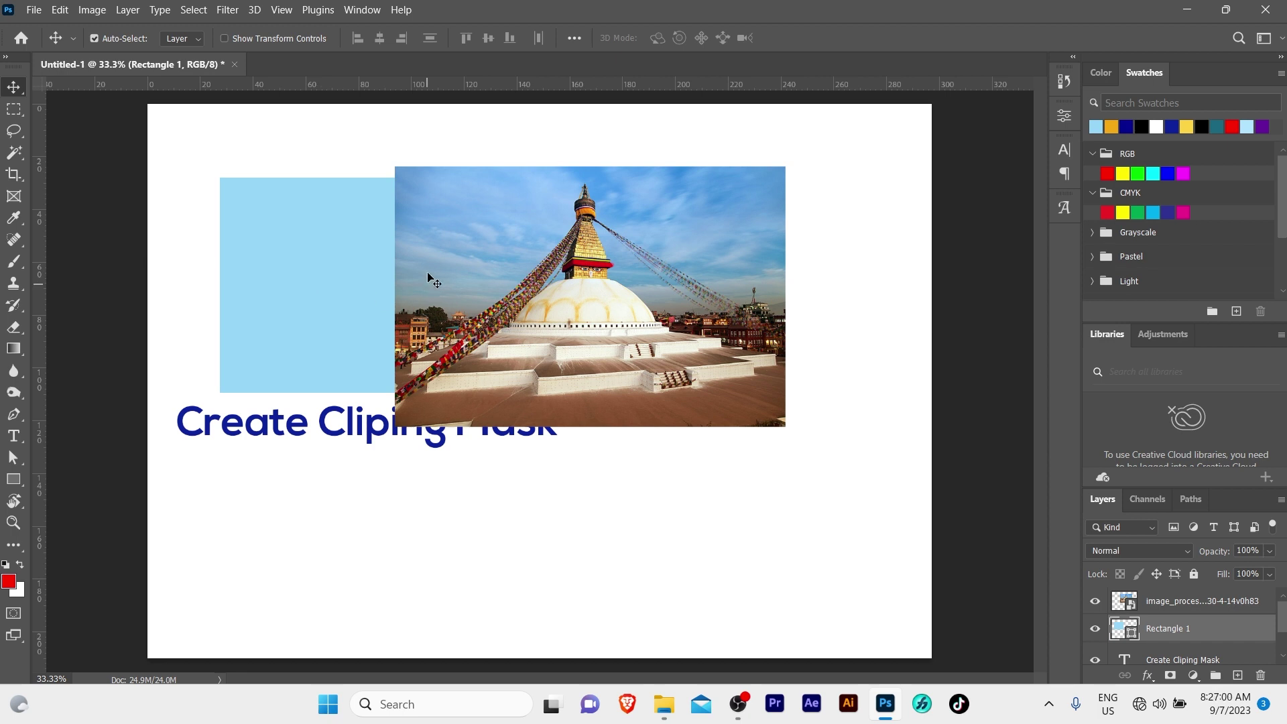
left_click(338, 163)
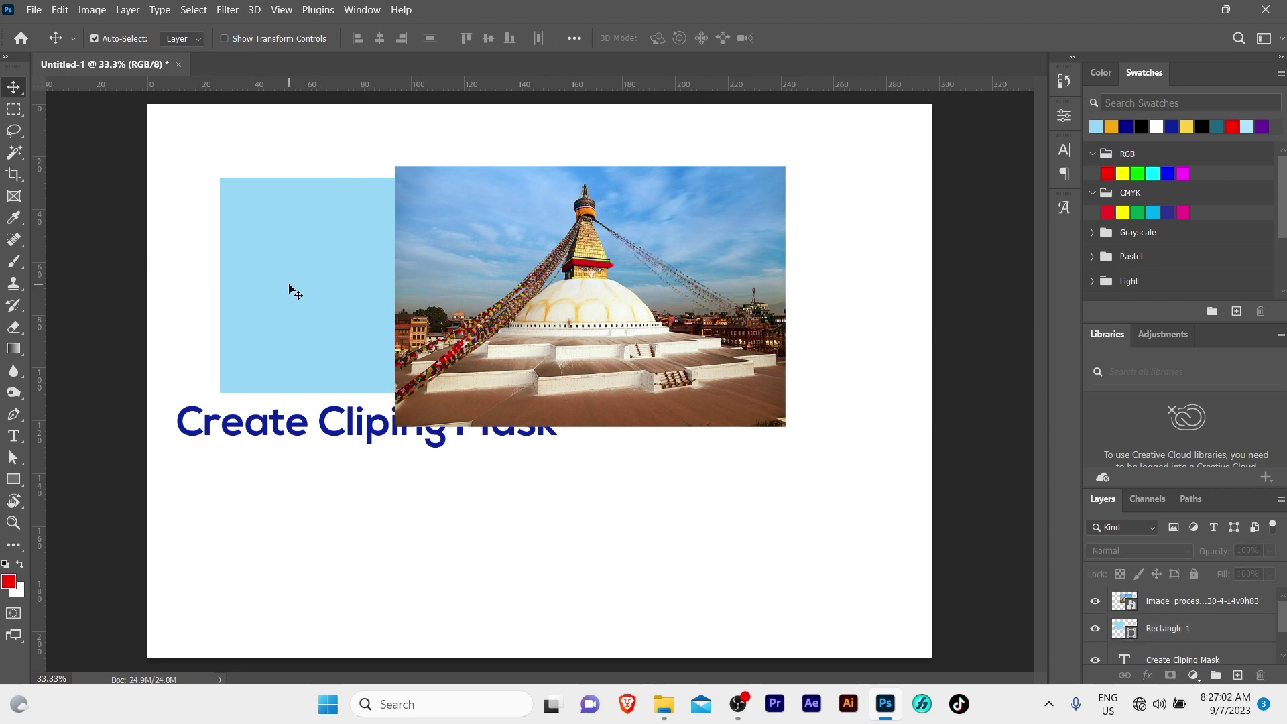
left_click(291, 293)
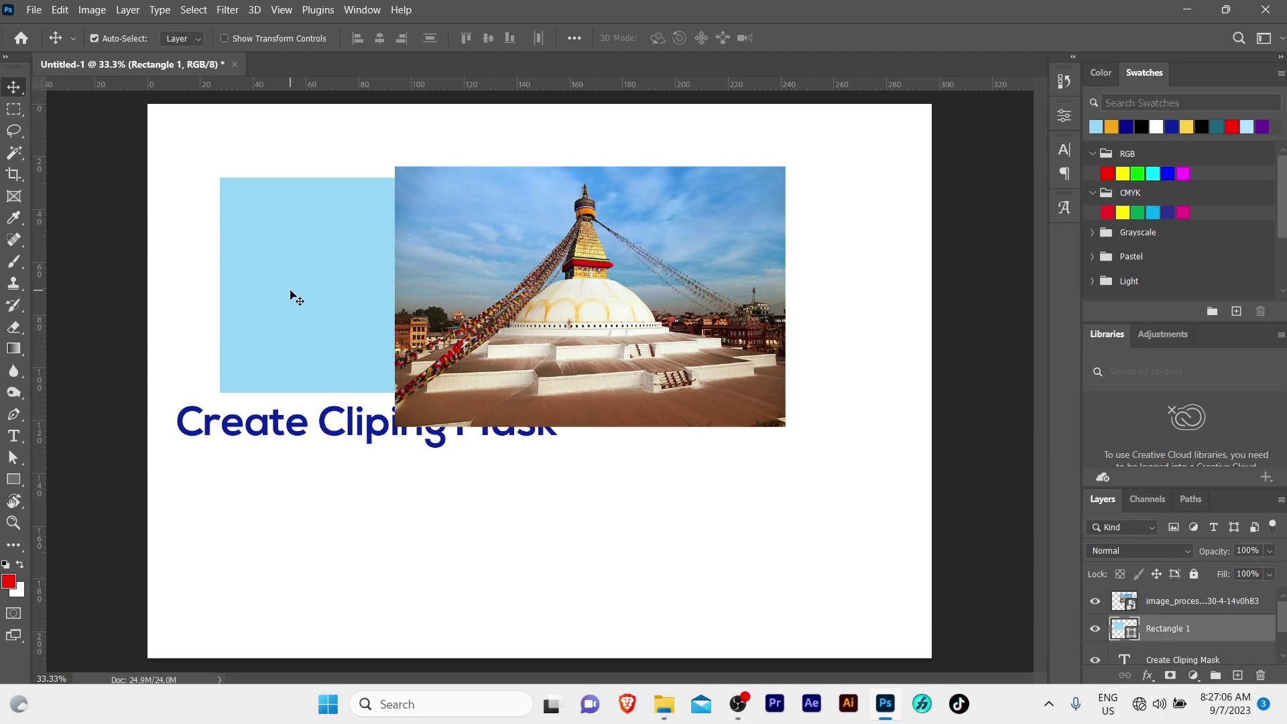
left_click(377, 465)
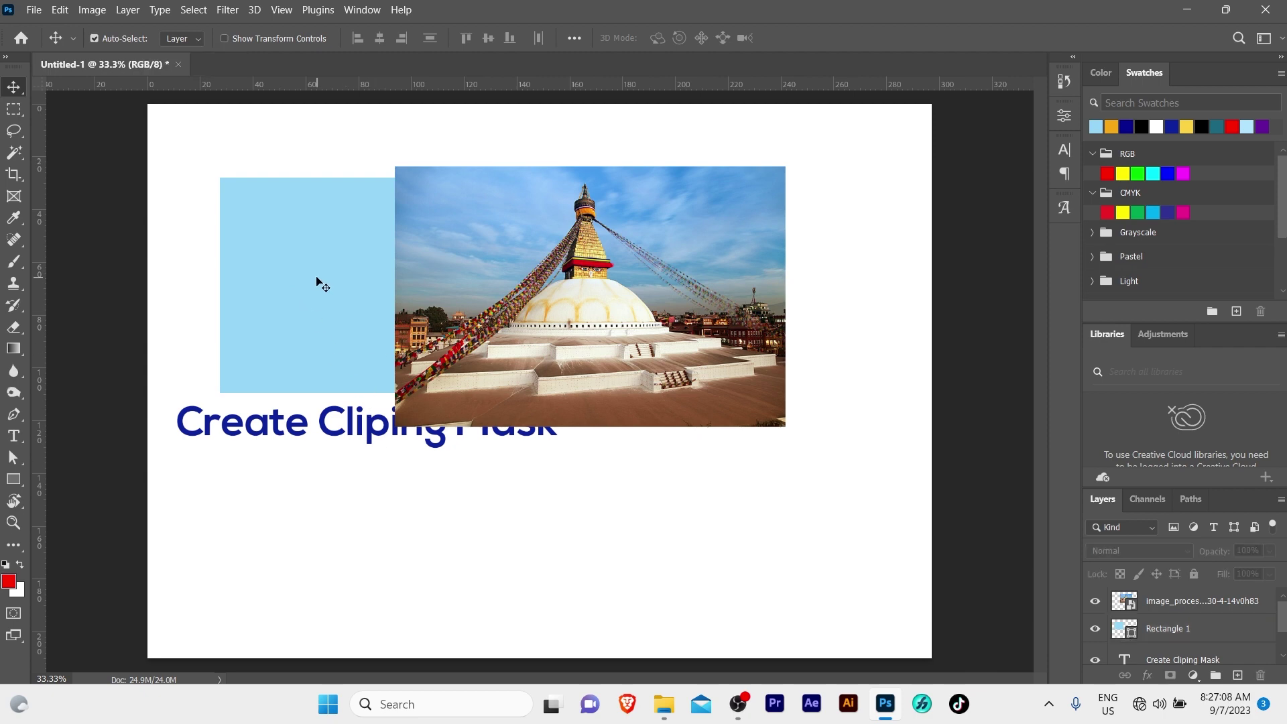
left_click(317, 278)
left_click(636, 287)
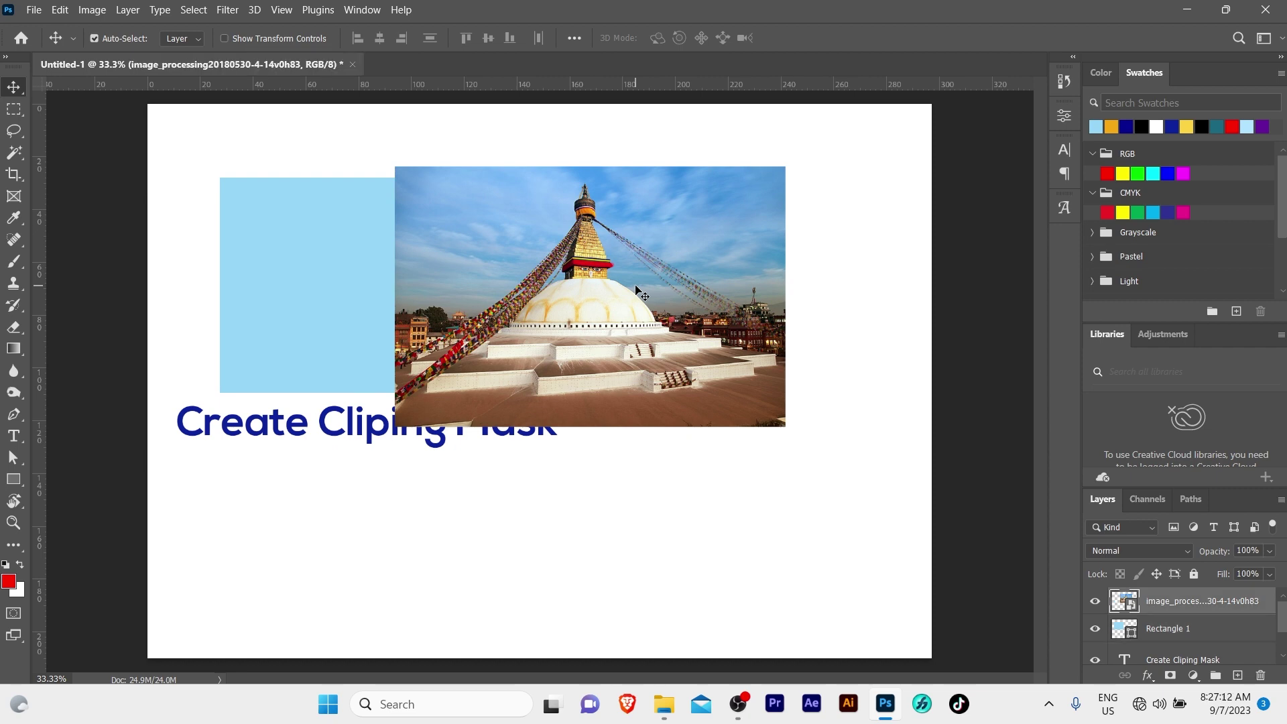
left_click(354, 246)
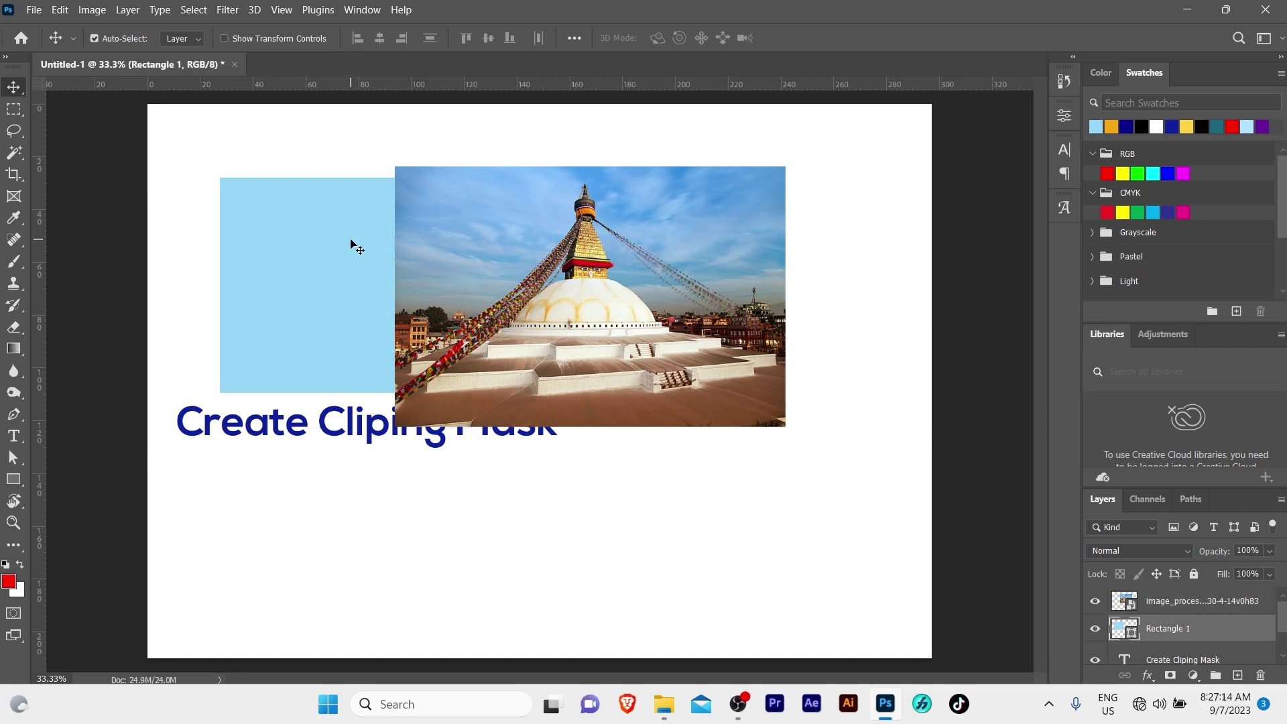
mouse_move(350, 240)
left_mouse_down()
mouse_move(351, 264)
mouse_move(350, 240)
left_mouse_up()
- Move the stupa photo over the rectangle so that only the rectangle's lower strip remains uncovered
left_click_drag(580, 270, 377, 243)
scroll(1178, 616, "down", 1)
scroll(1178, 616, "up", 1)
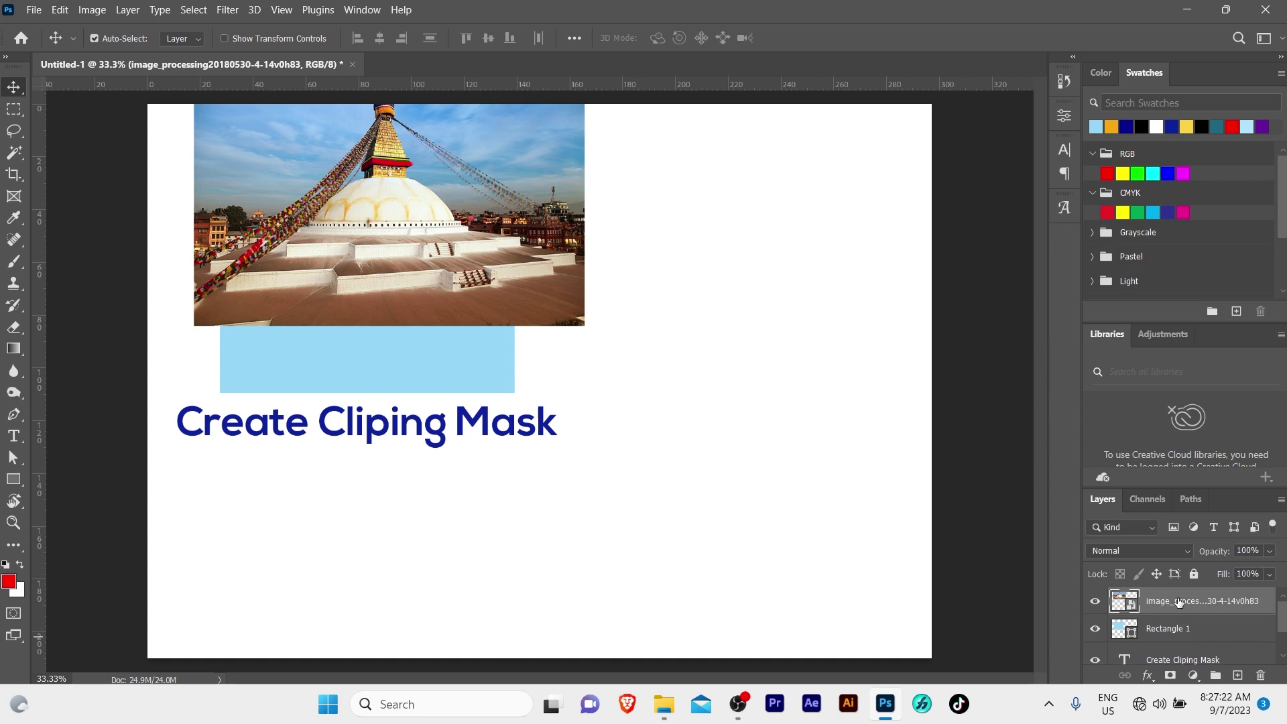
mouse_move(473, 262)
left_mouse_down()
mouse_move(474, 293)
mouse_move(473, 270)
left_mouse_up()
- Select the blue rectangle beneath the photo and hide its layer, Rectangle 1
left_click(443, 358)
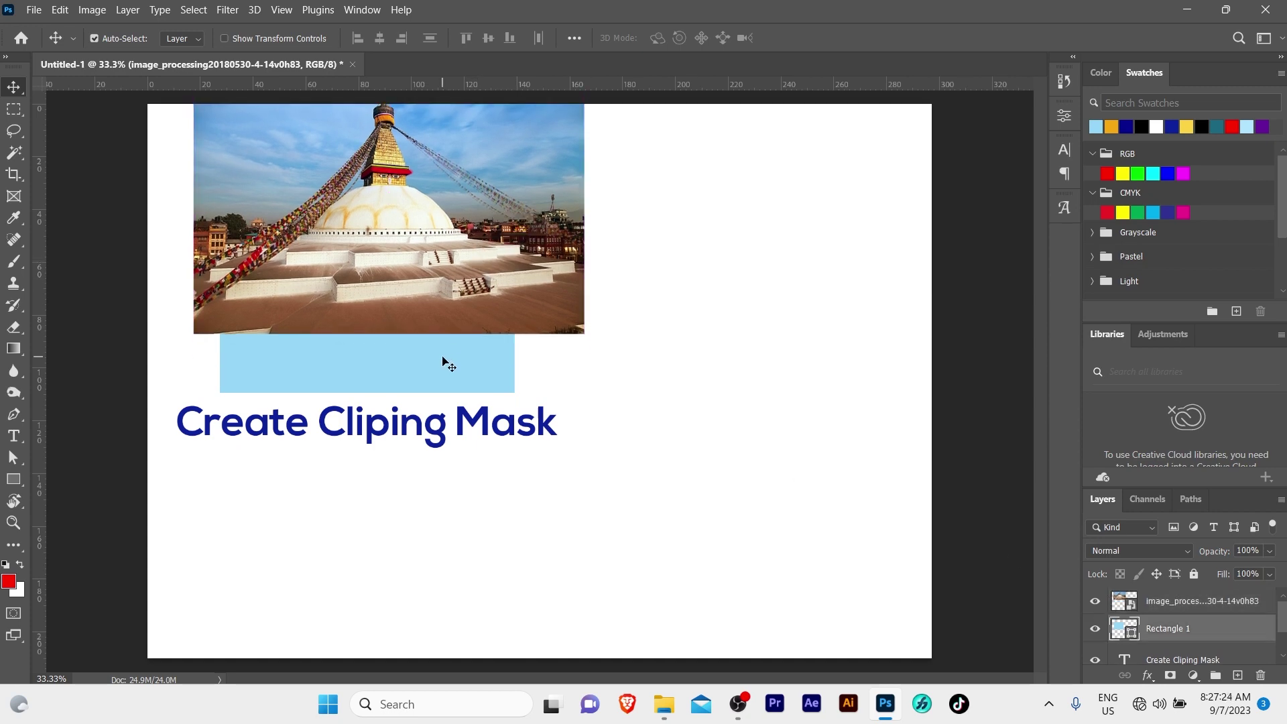
left_click_drag(442, 358, 456, 356)
left_click(1094, 629)
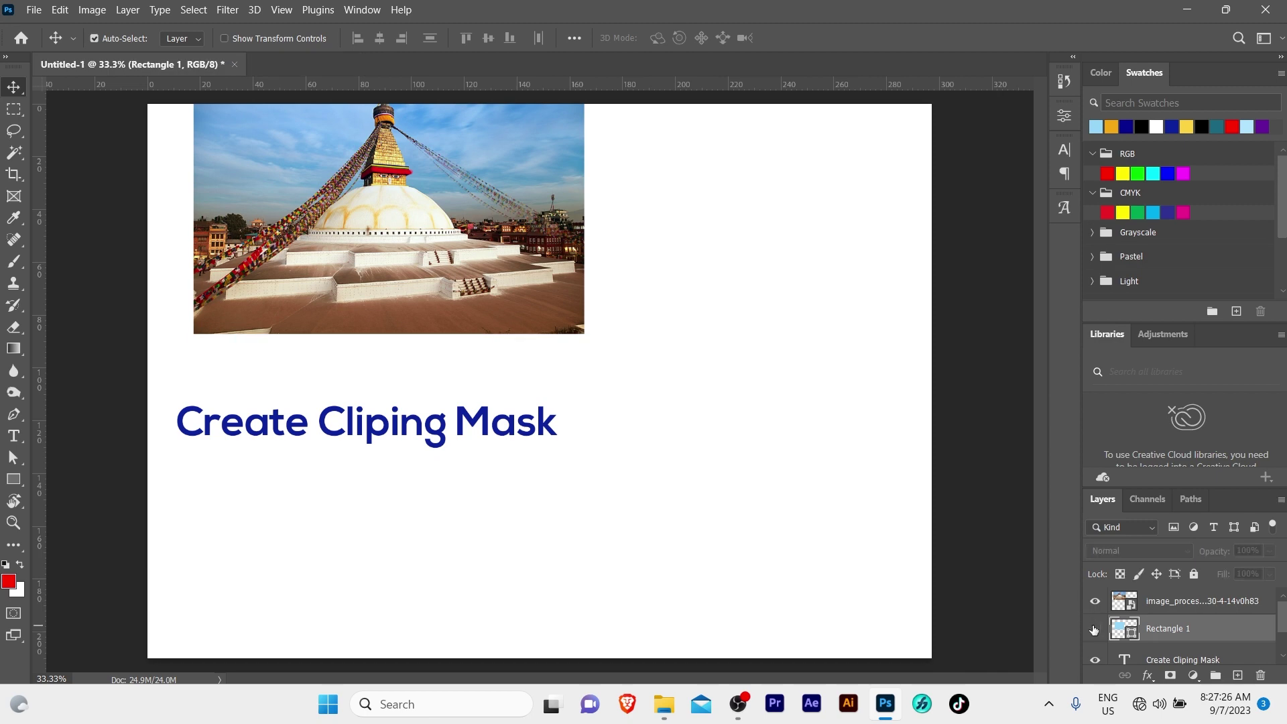
- Toggle the visibility of the Rectangle 1 layer several times, leave it shown, and deselect the layers
left_click(1094, 629)
left_click(1094, 629)
left_click(1094, 629)
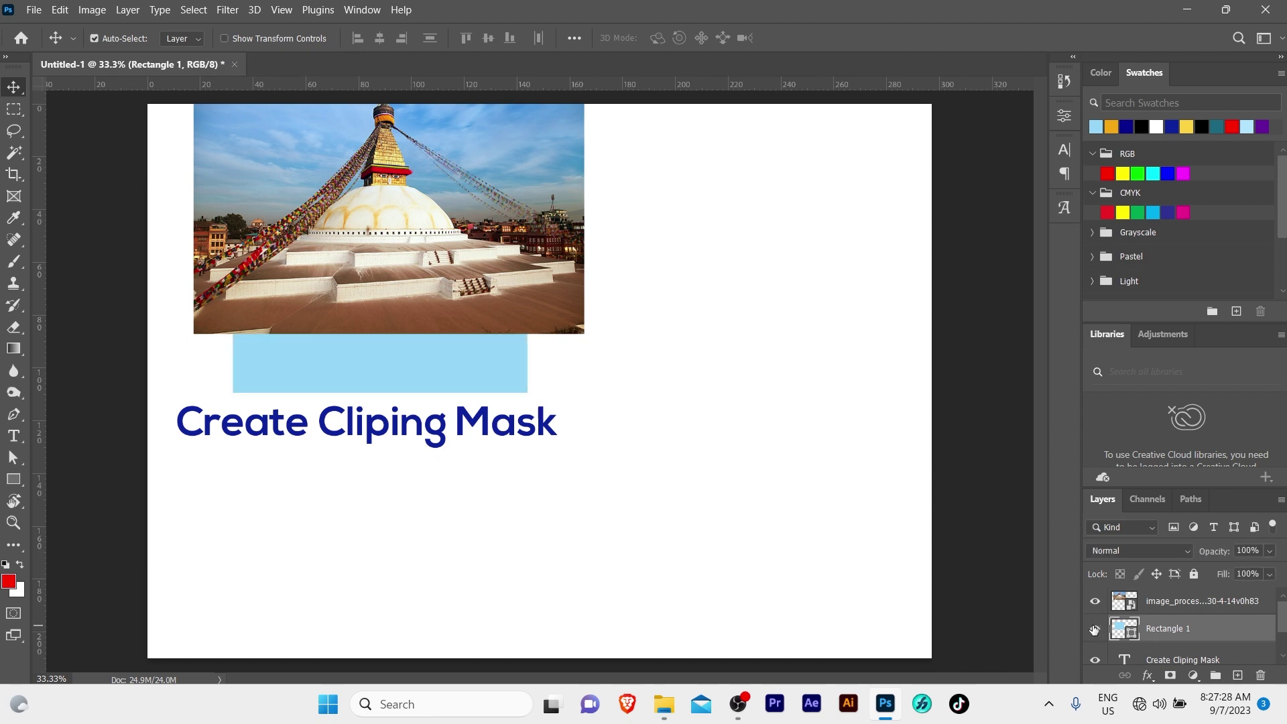
left_click(1094, 630)
left_click(1094, 629)
left_click(675, 337)
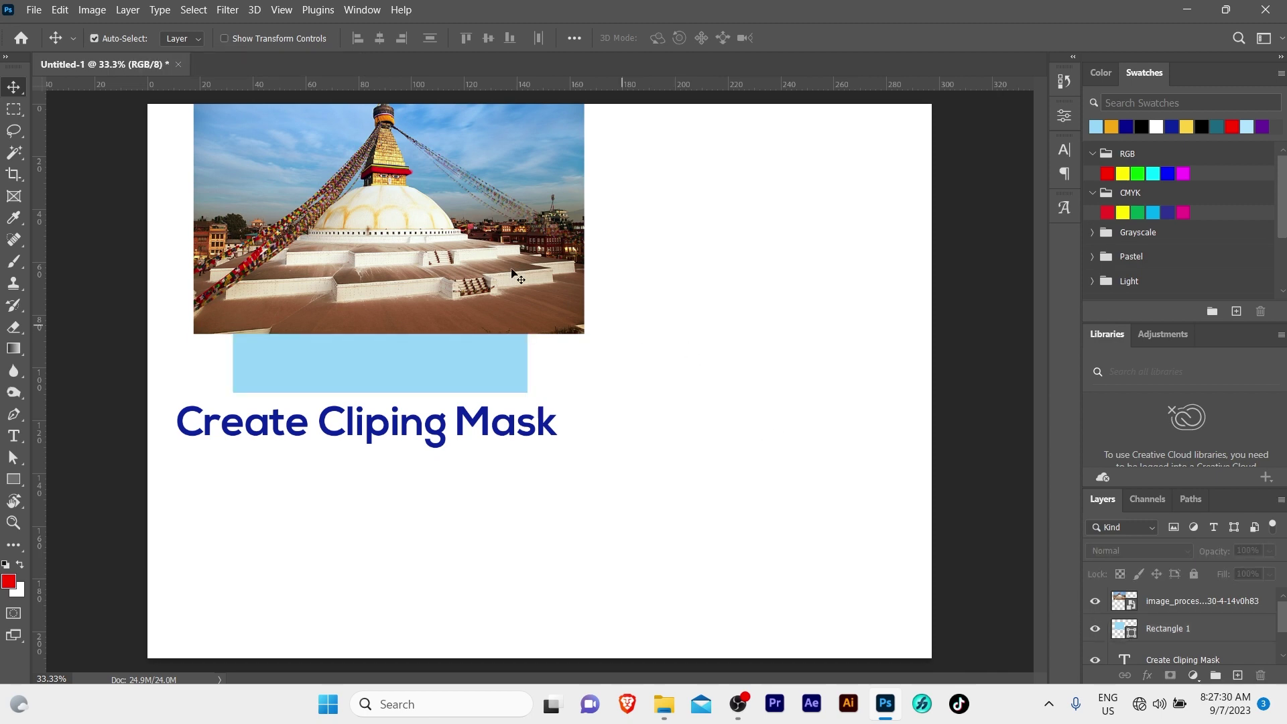
- Move the stupa photo down until it completely covers the blue rectangle
left_click_drag(516, 276, 516, 297)
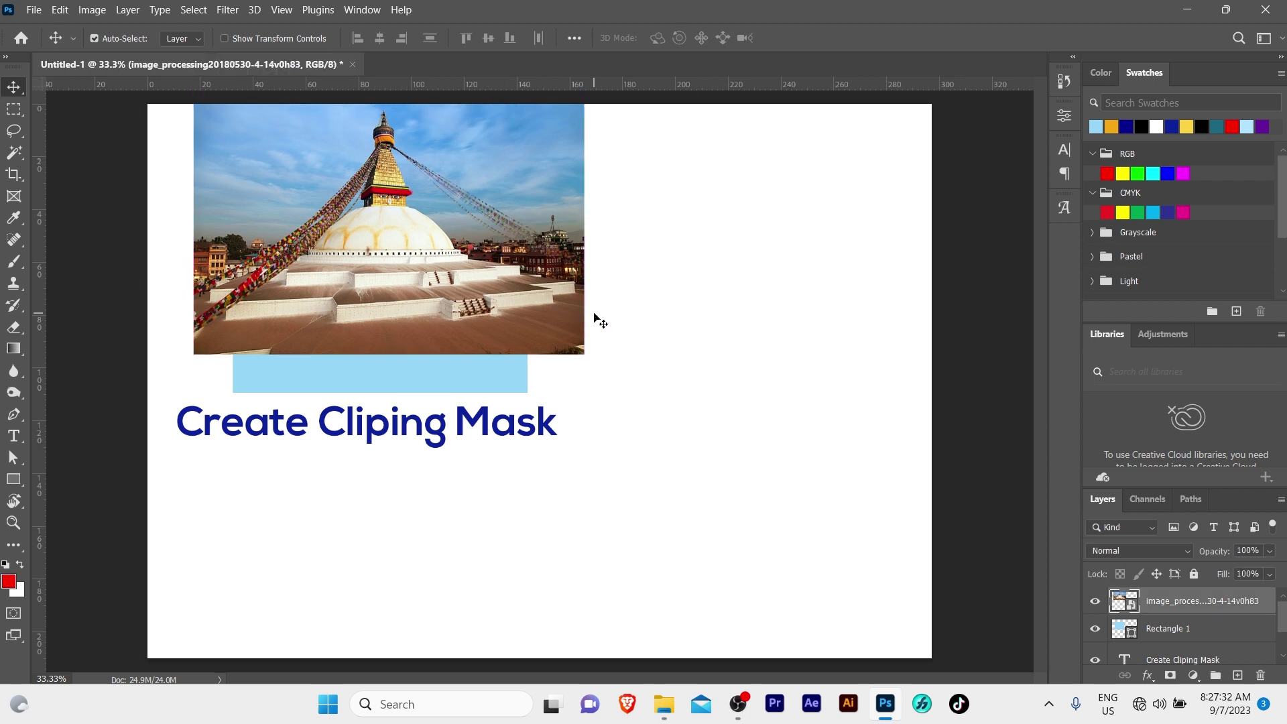
left_click_drag(504, 261, 503, 271)
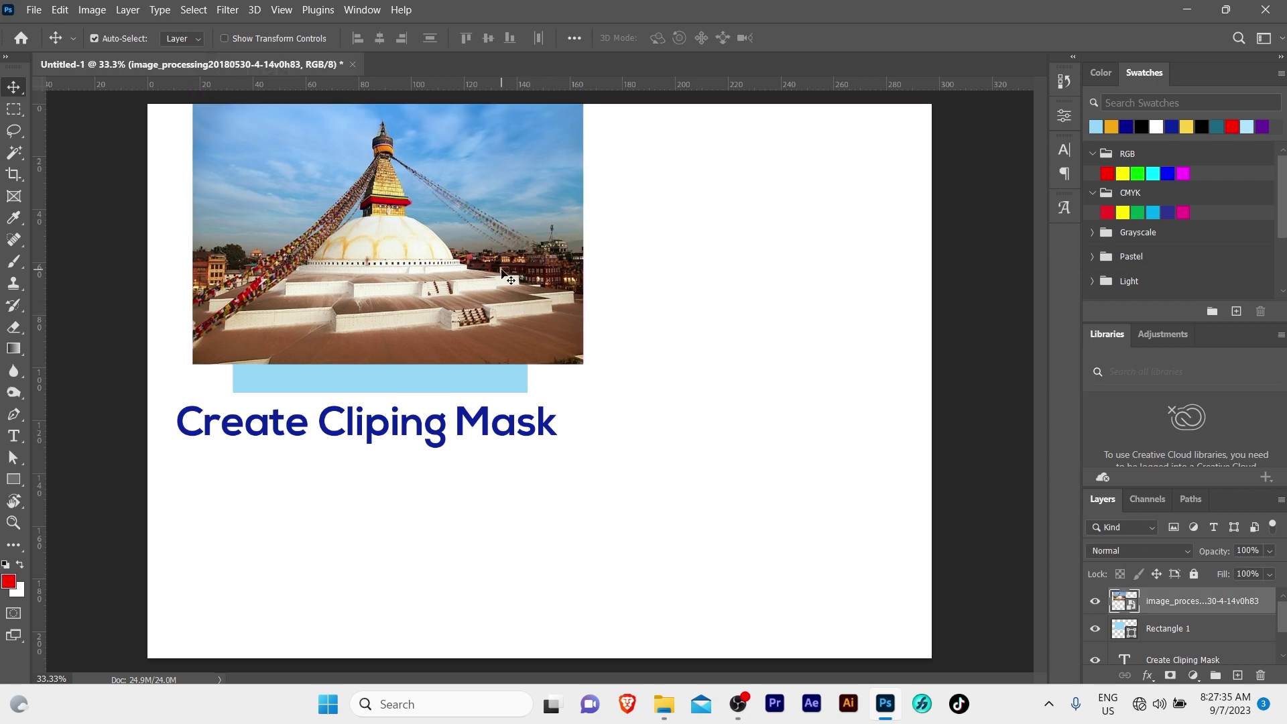
left_click(507, 387)
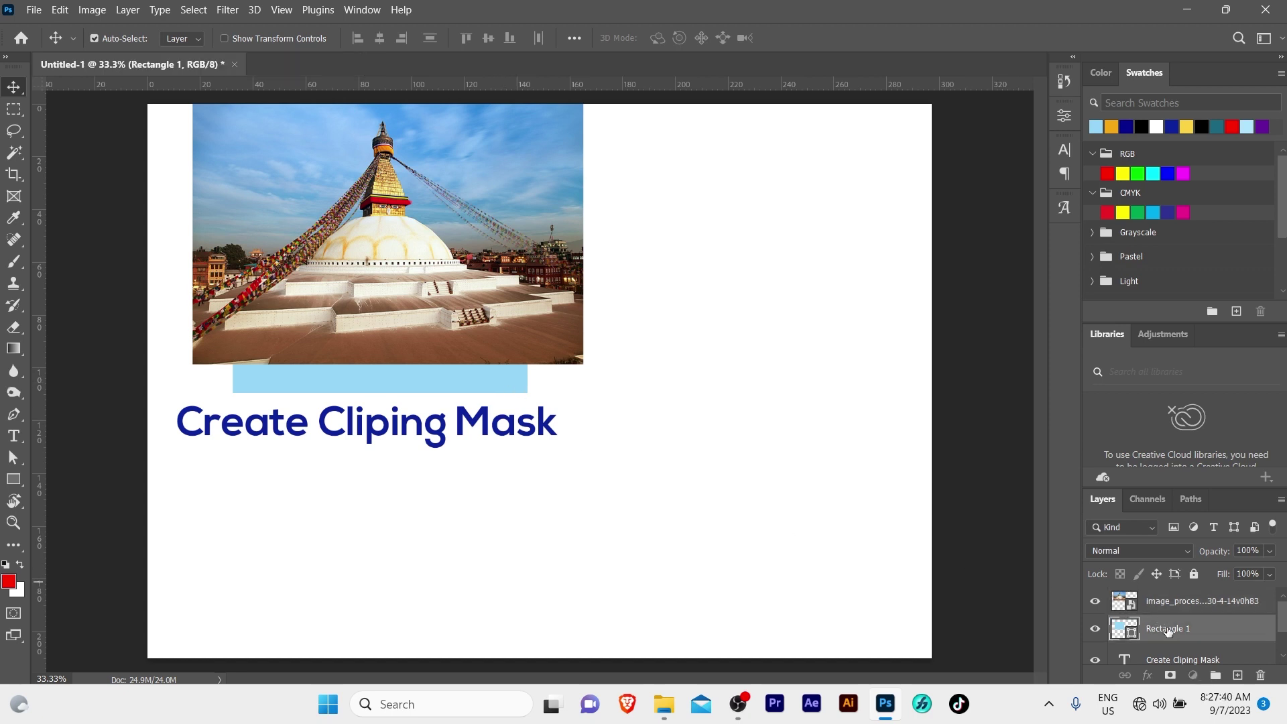
mouse_move(1167, 630)
left_mouse_down()
mouse_move(1168, 602)
mouse_move(1152, 607)
mouse_move(1156, 631)
left_mouse_up()
left_click(828, 395)
left_click(461, 295)
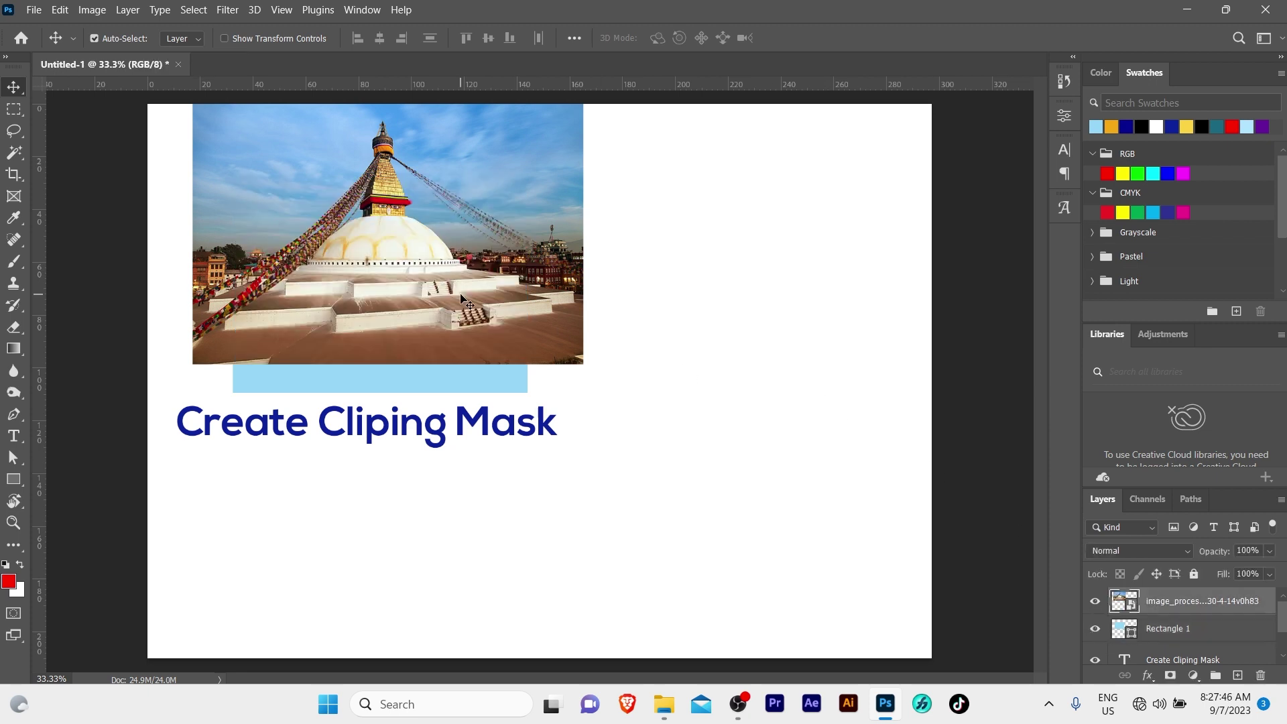
left_click_drag(474, 292, 473, 317)
left_click(641, 285)
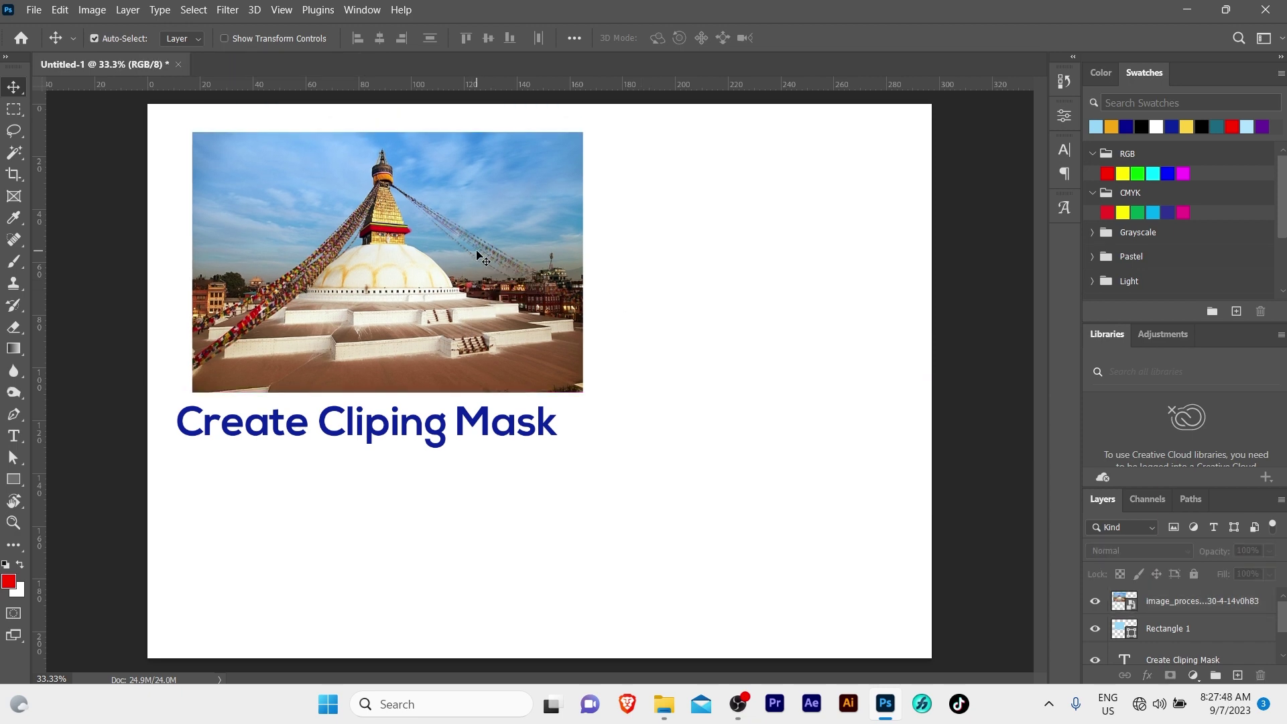
- Create a clipping mask from the stupa photo onto Rectangle 1 and shift the photo down so the whole spire fits inside
left_click(409, 257)
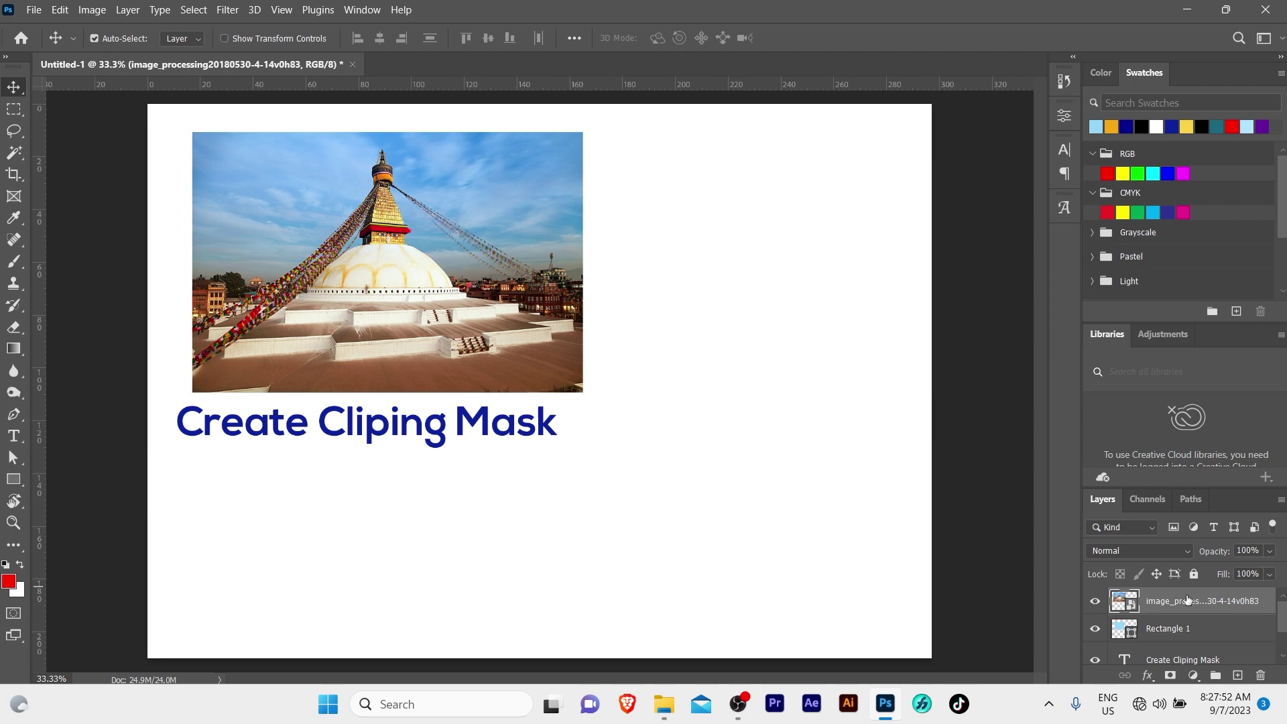
right_click(1183, 602)
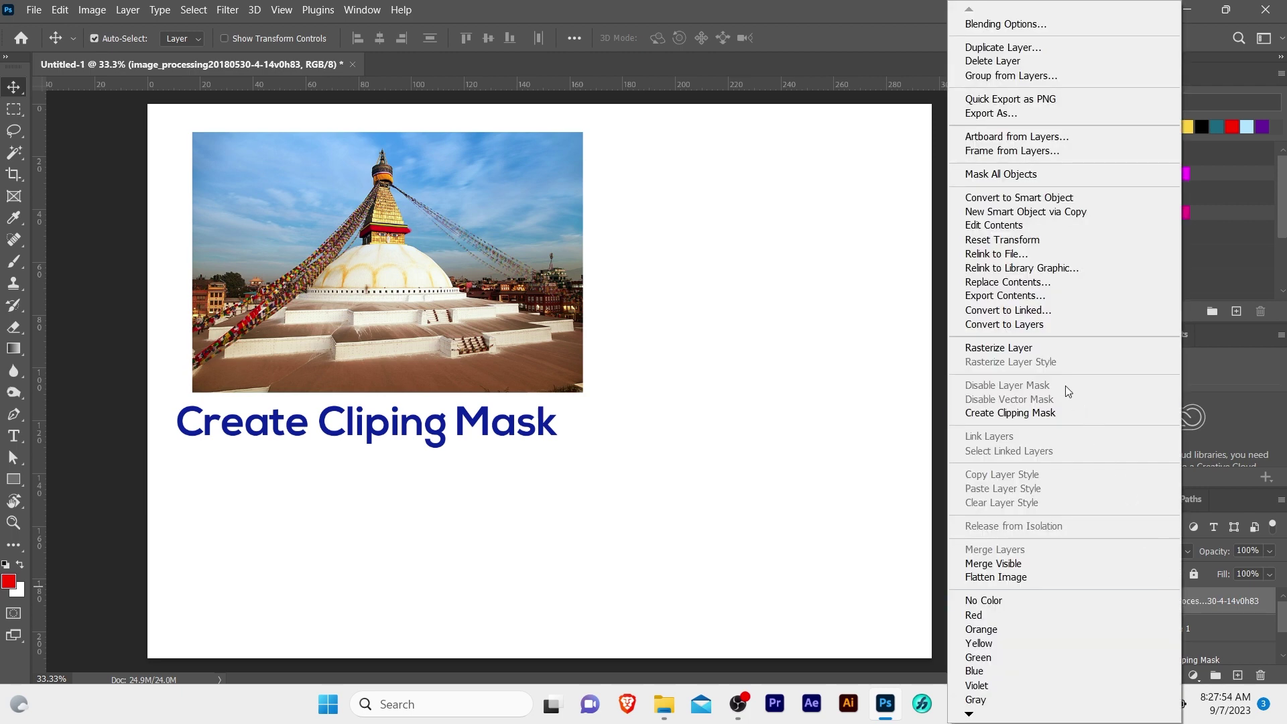
left_click(1005, 419)
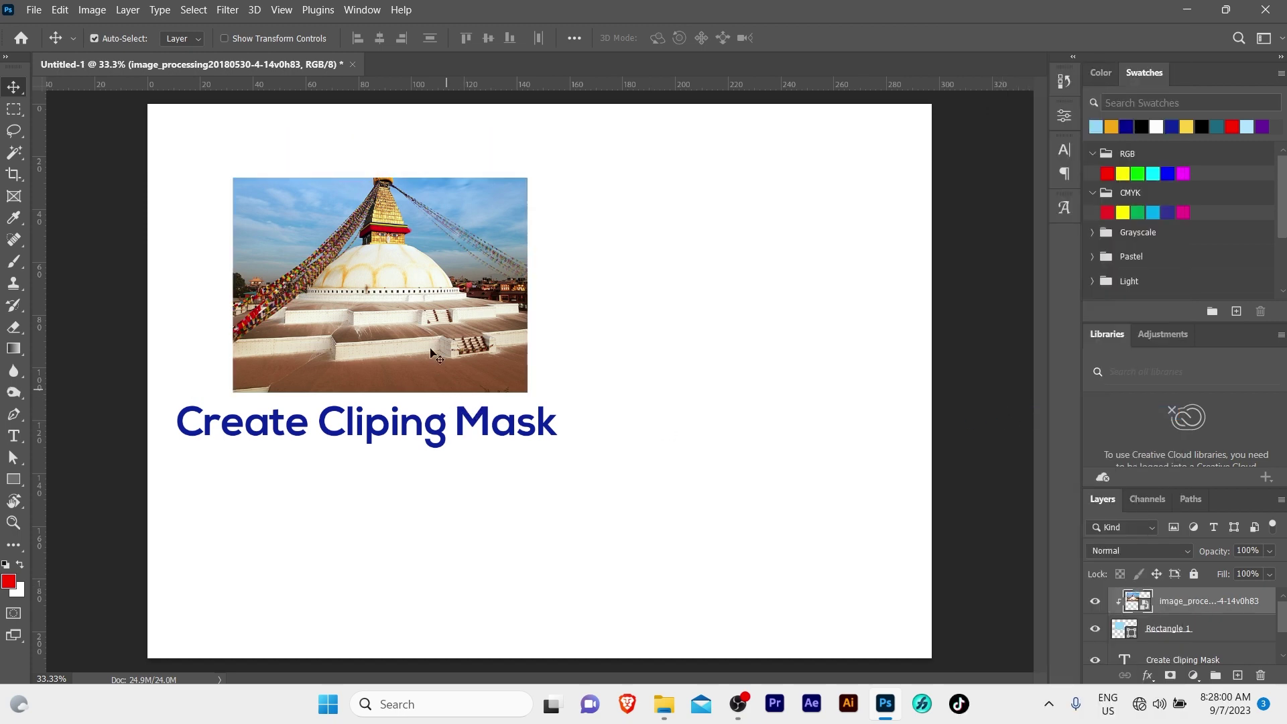
left_click_drag(420, 296, 410, 333)
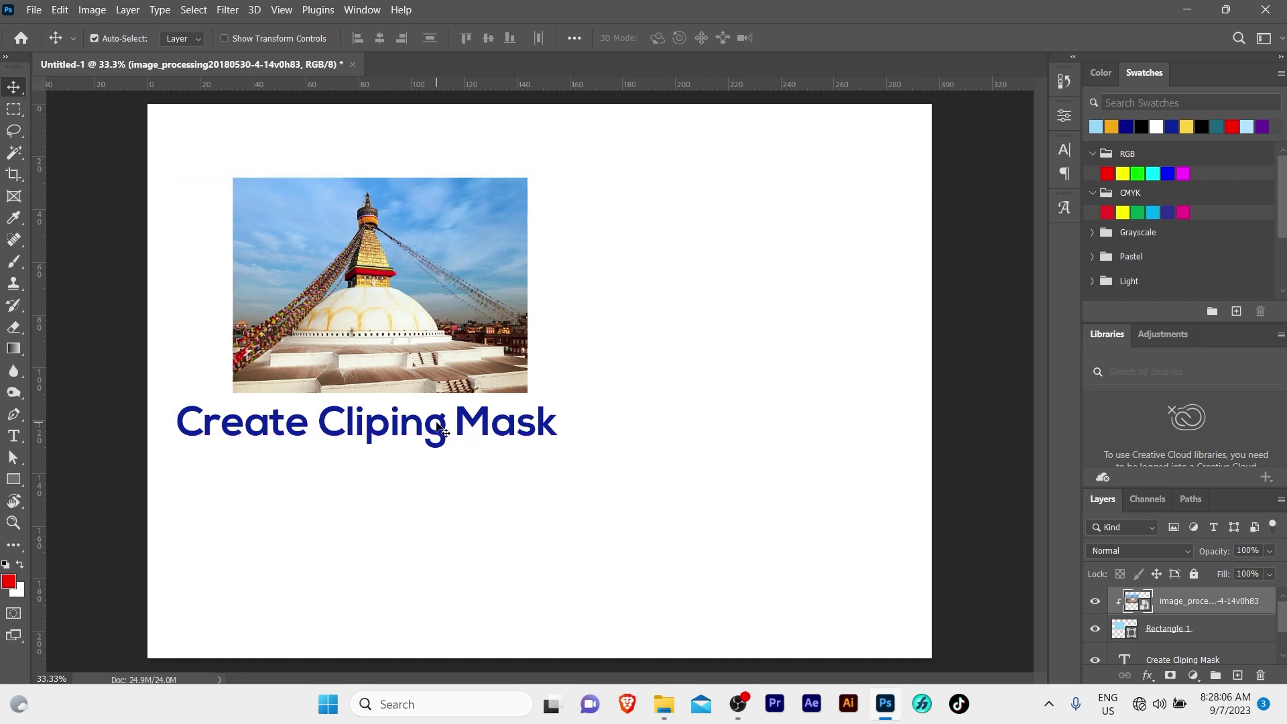
- Shrink the Create Cliping Mask caption to fit the photo's width and nudge it right to line up with the photo's left edge
left_click(439, 428)
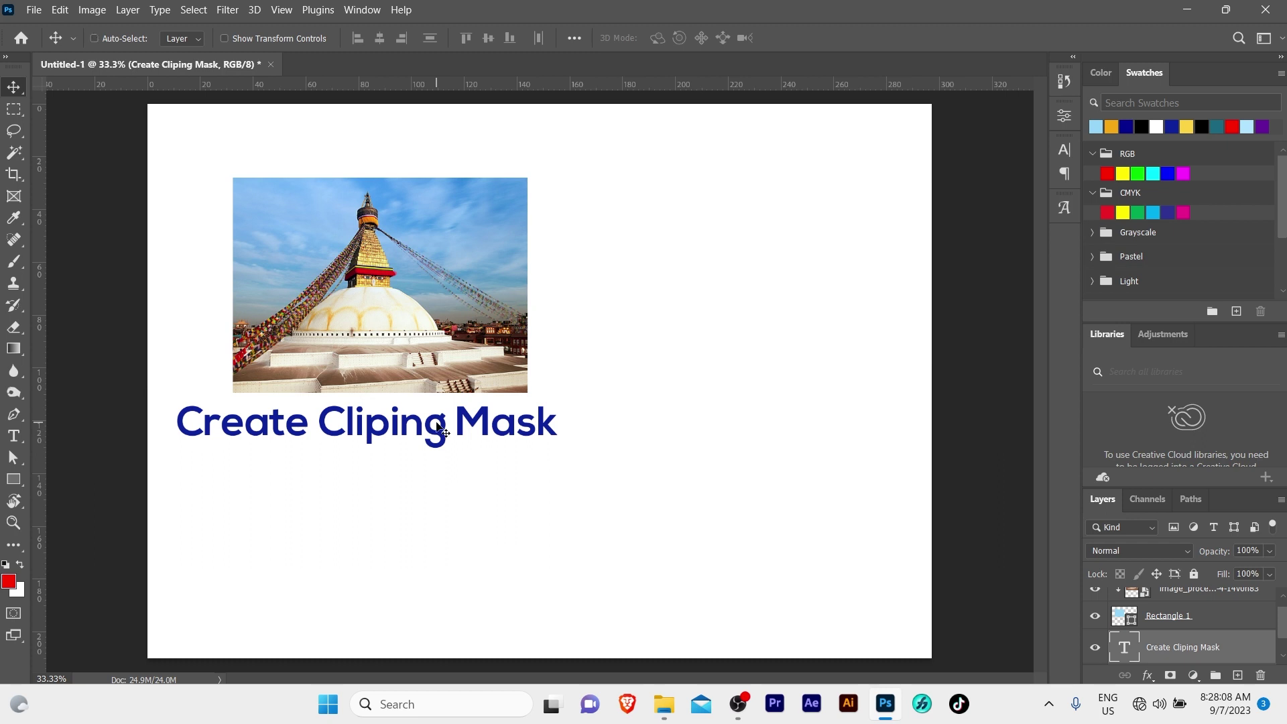
key("ctrl+t")
left_click_drag(367, 450, 369, 437)
key("Return")
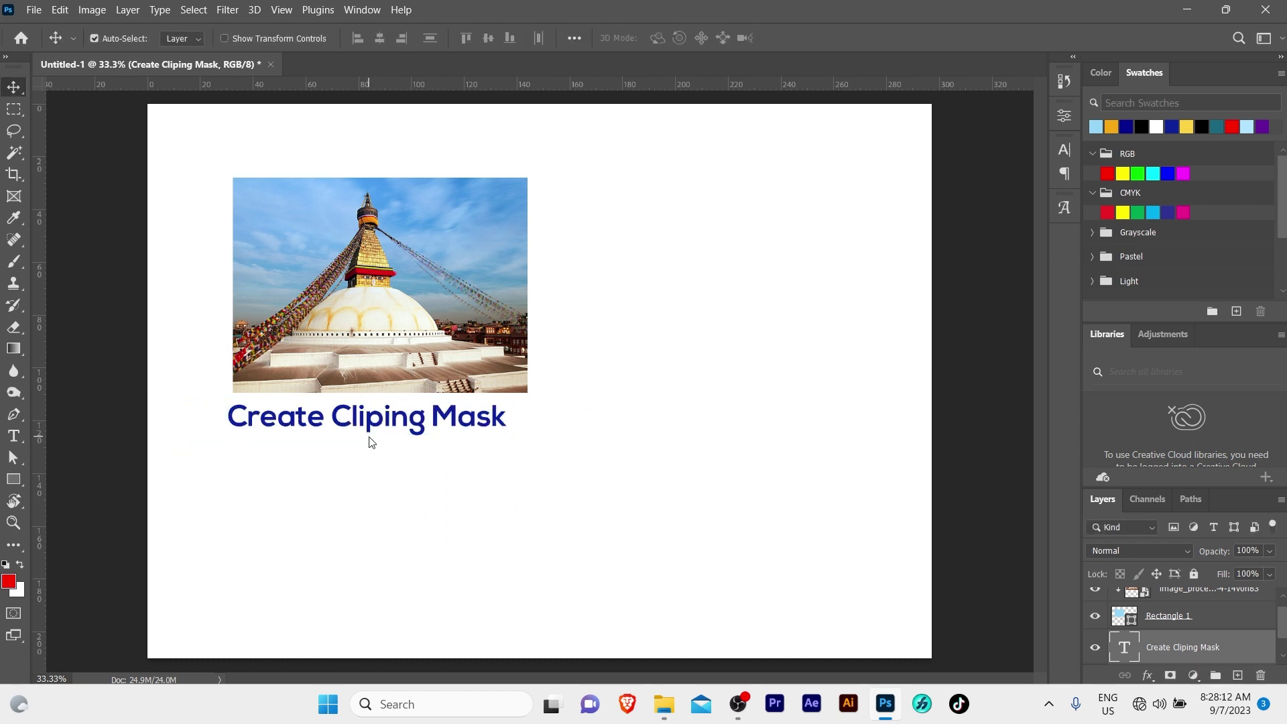
key("shift+Right")
key("shift+Right")
key("shift+Right")
key("shift+Right")
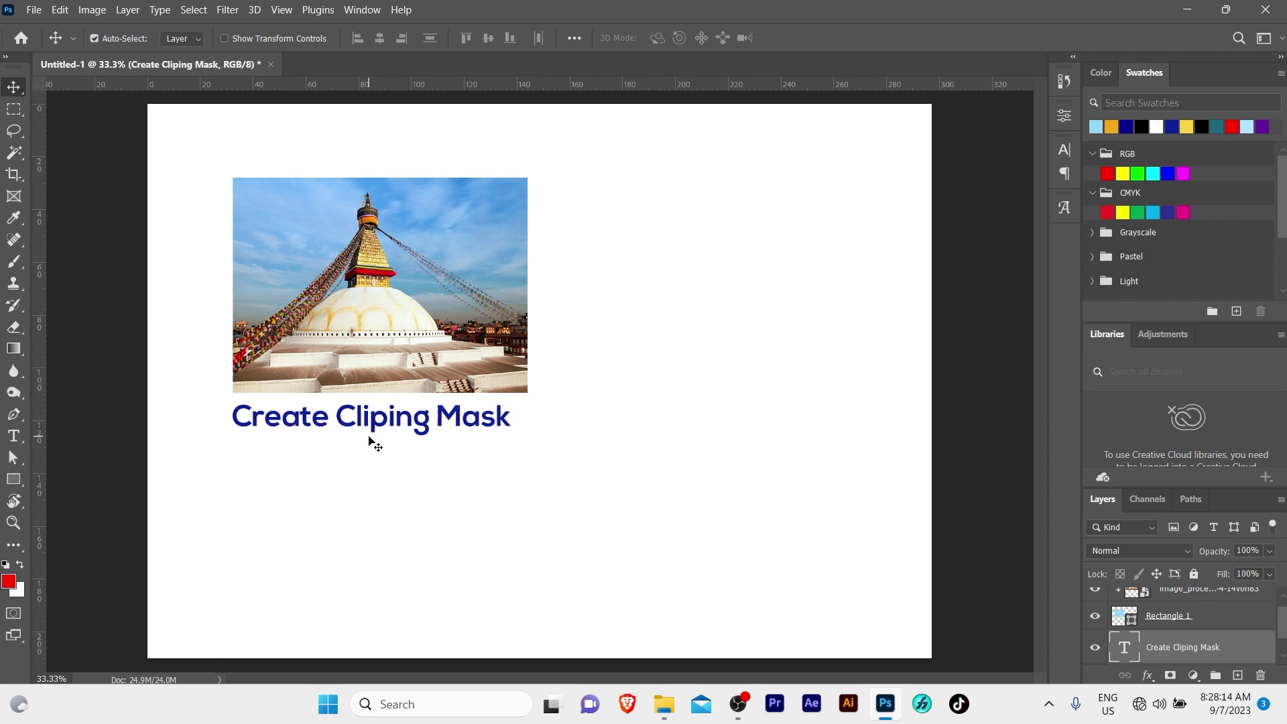
- Select the clipped photo, its rectangle and the caption together and move them slightly down and left on the page
left_click_drag(360, 135, 389, 482)
left_click_drag(377, 325, 347, 347)
left_click(623, 341)
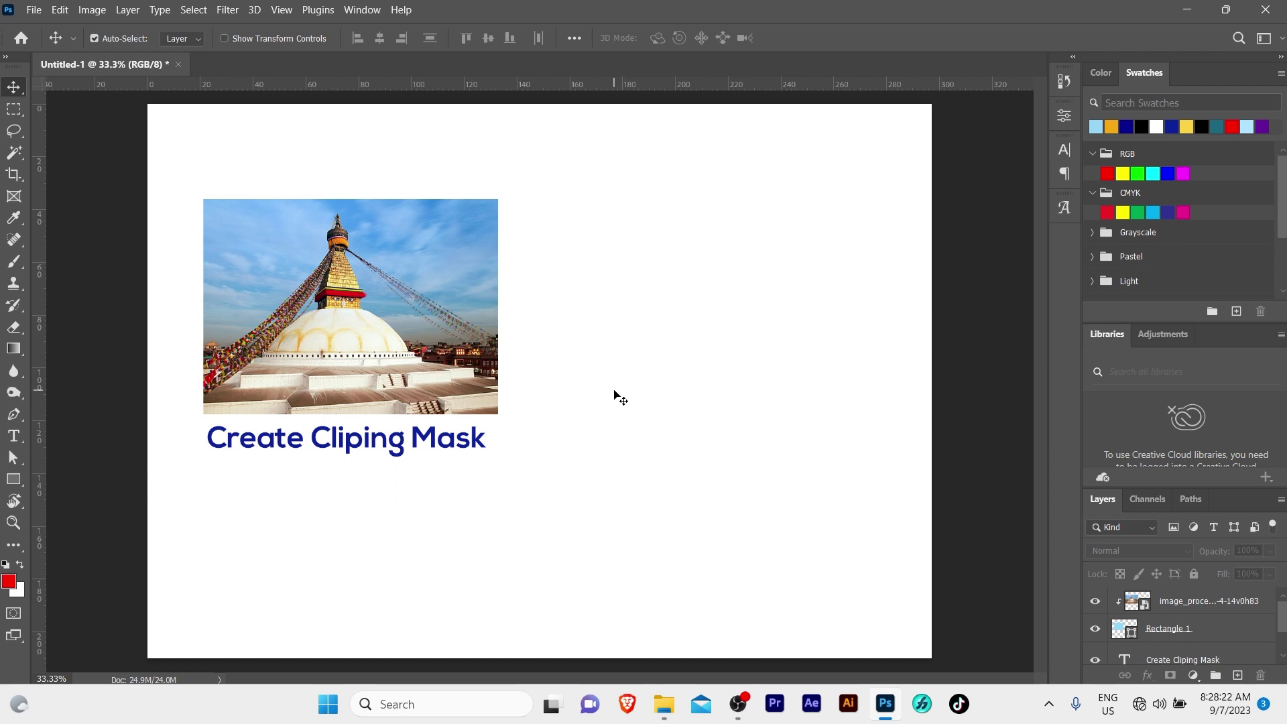
- Duplicate the caption to the right of the original and change the copy's text to "Layer Mask"
left_click(414, 432)
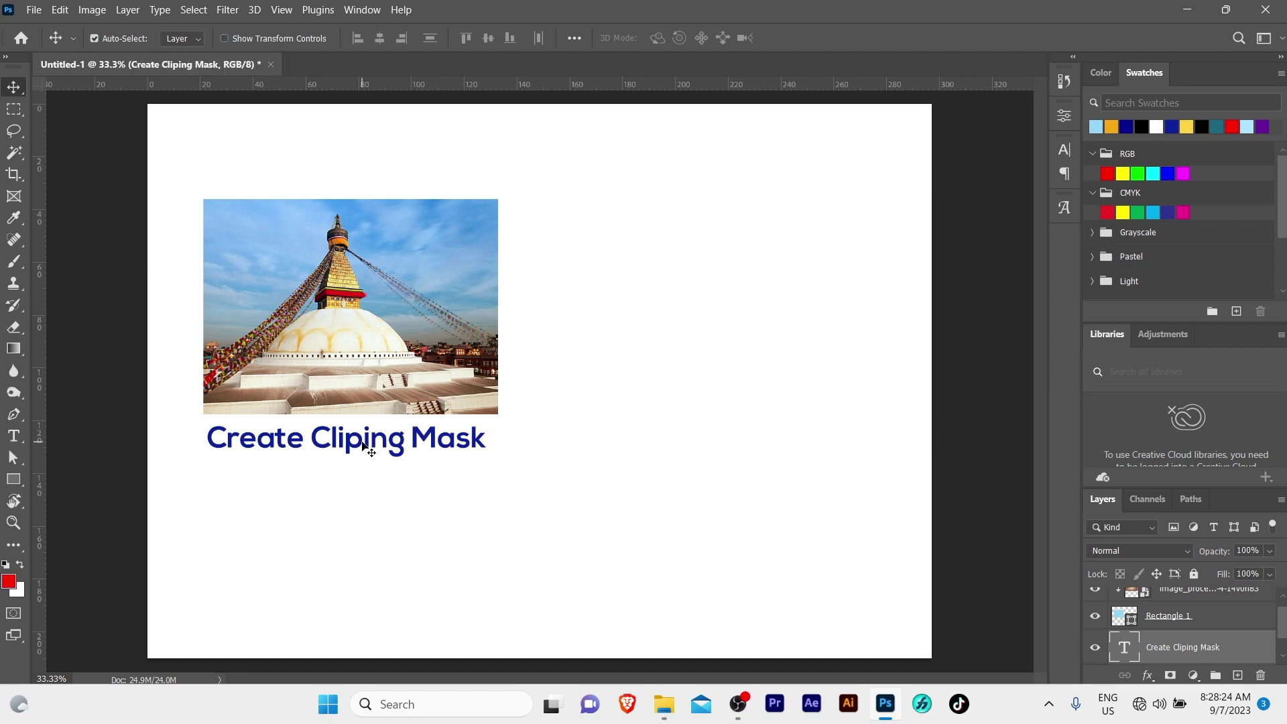
left_click_drag(385, 442, 695, 442)
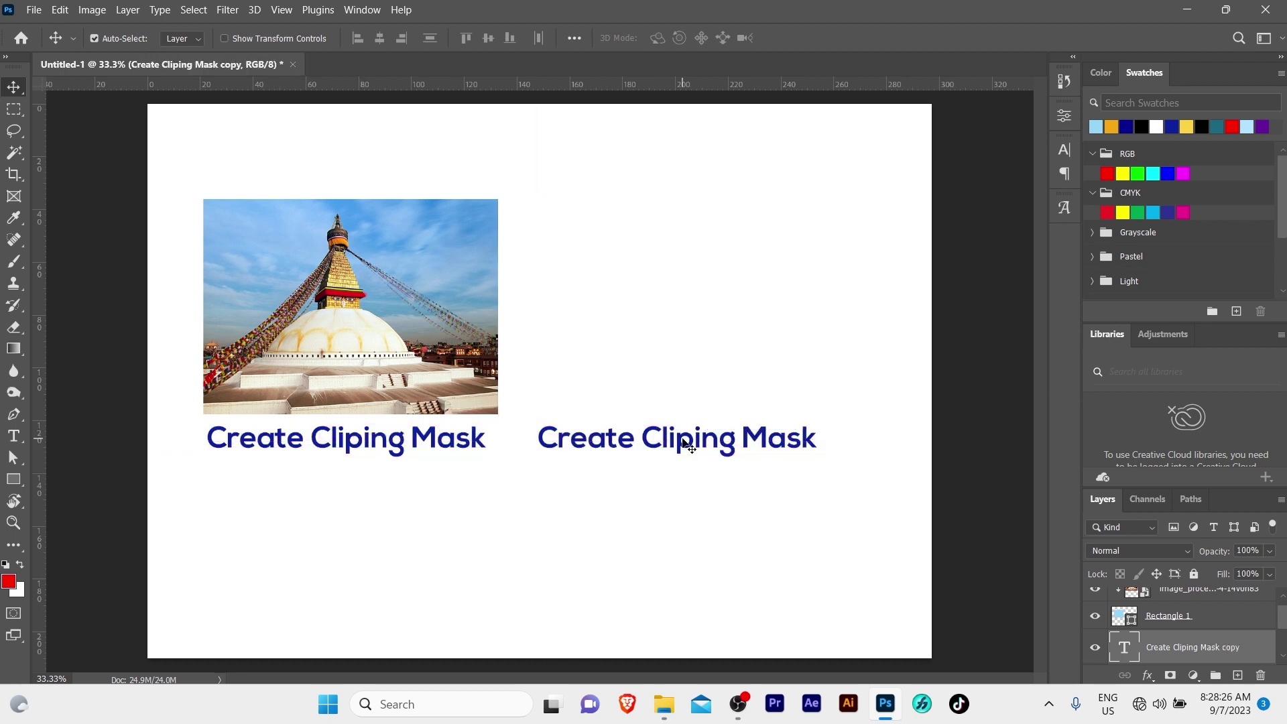
double_click(683, 440)
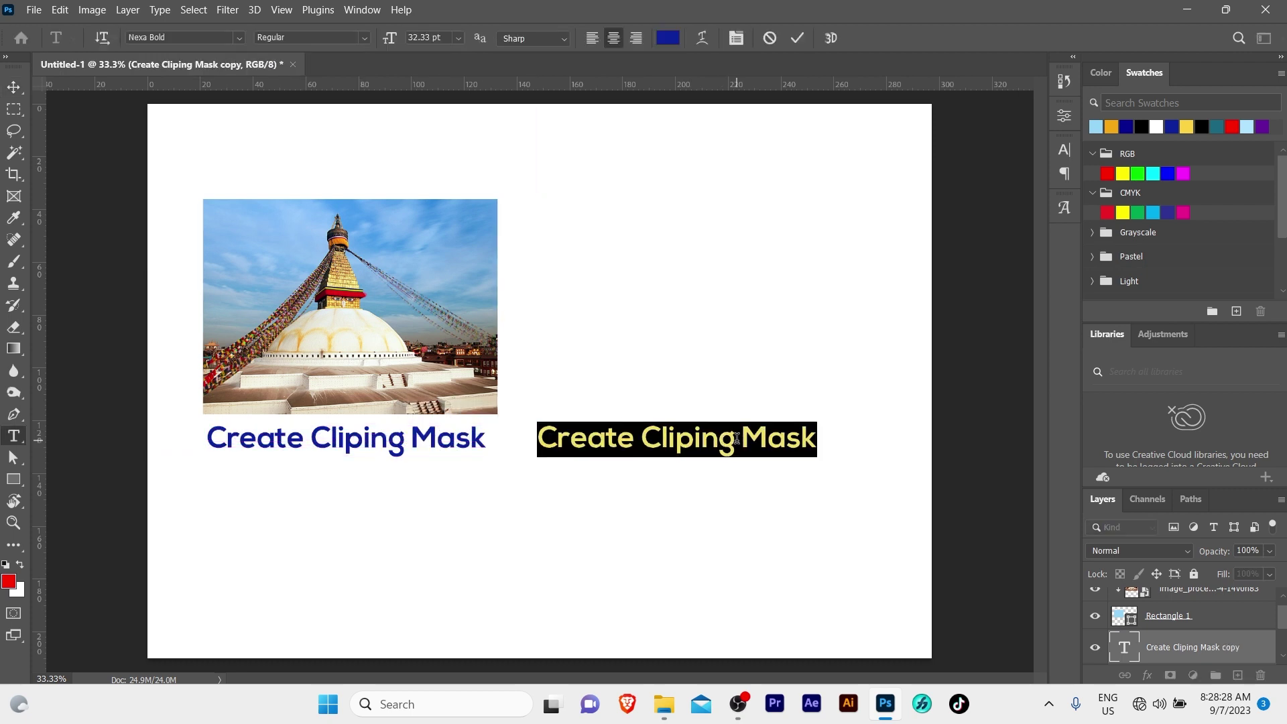
left_click_drag(738, 440, 523, 434)
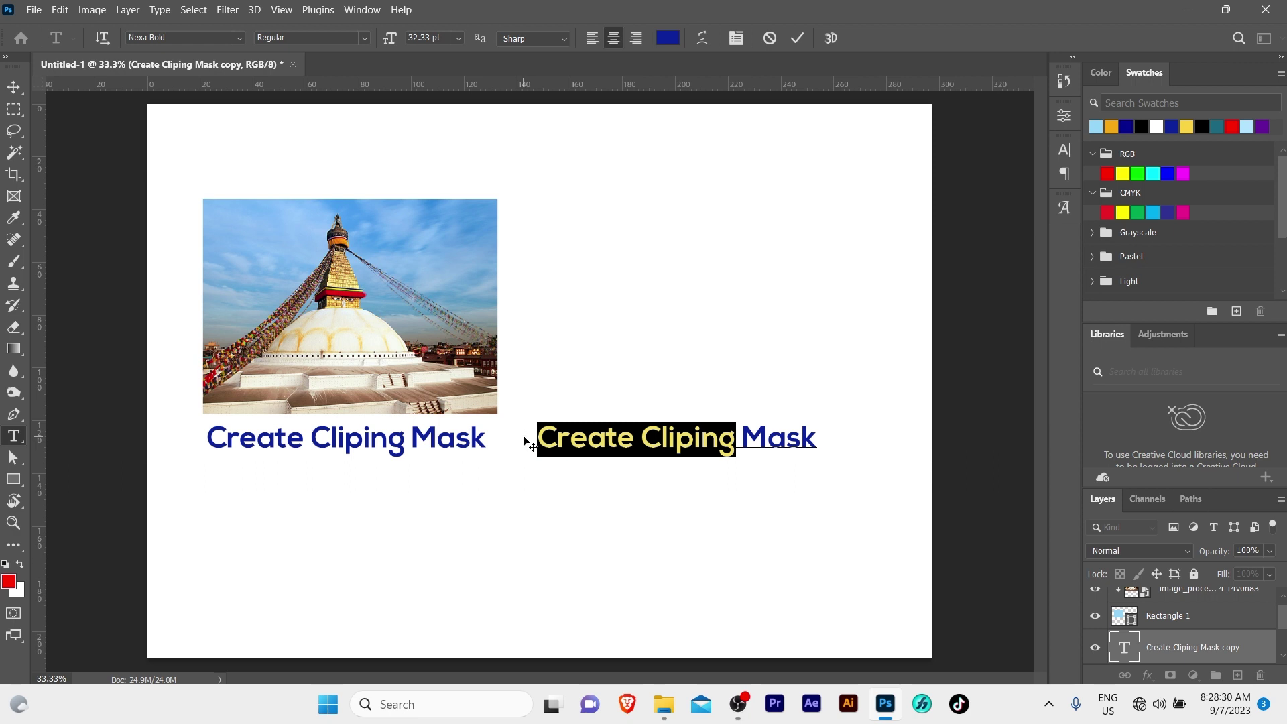
type("Lay")
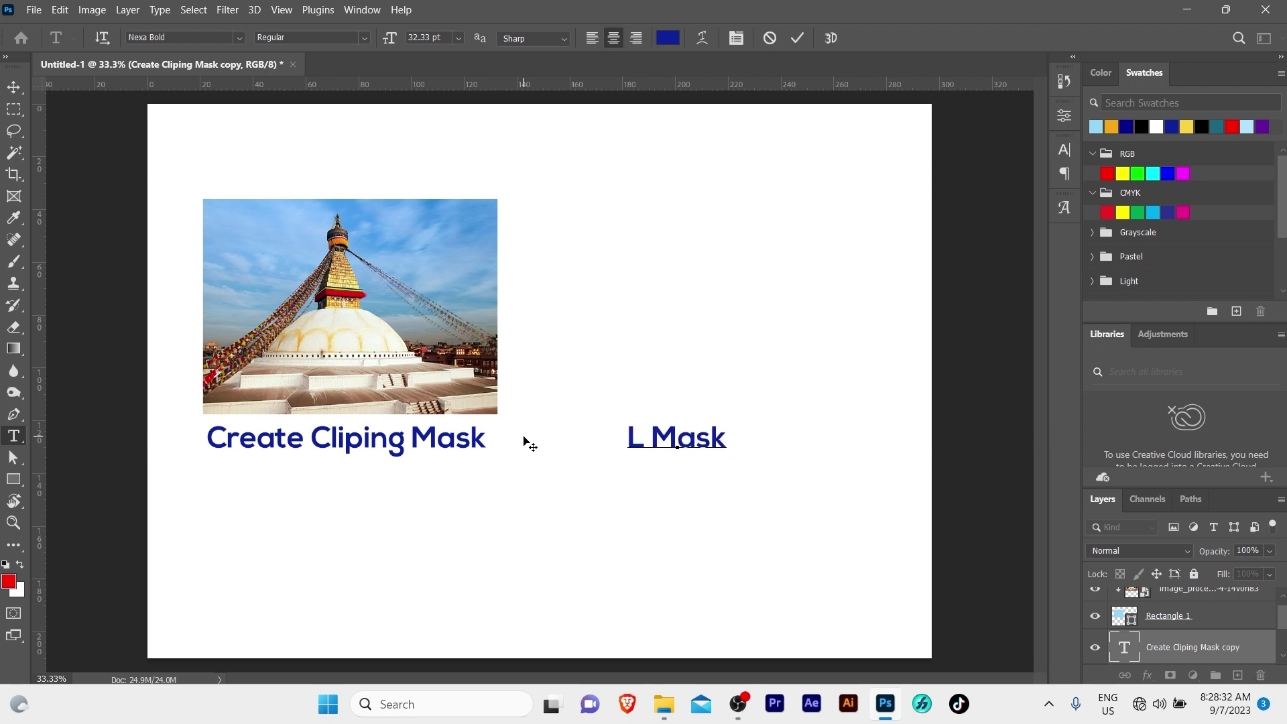
type("er")
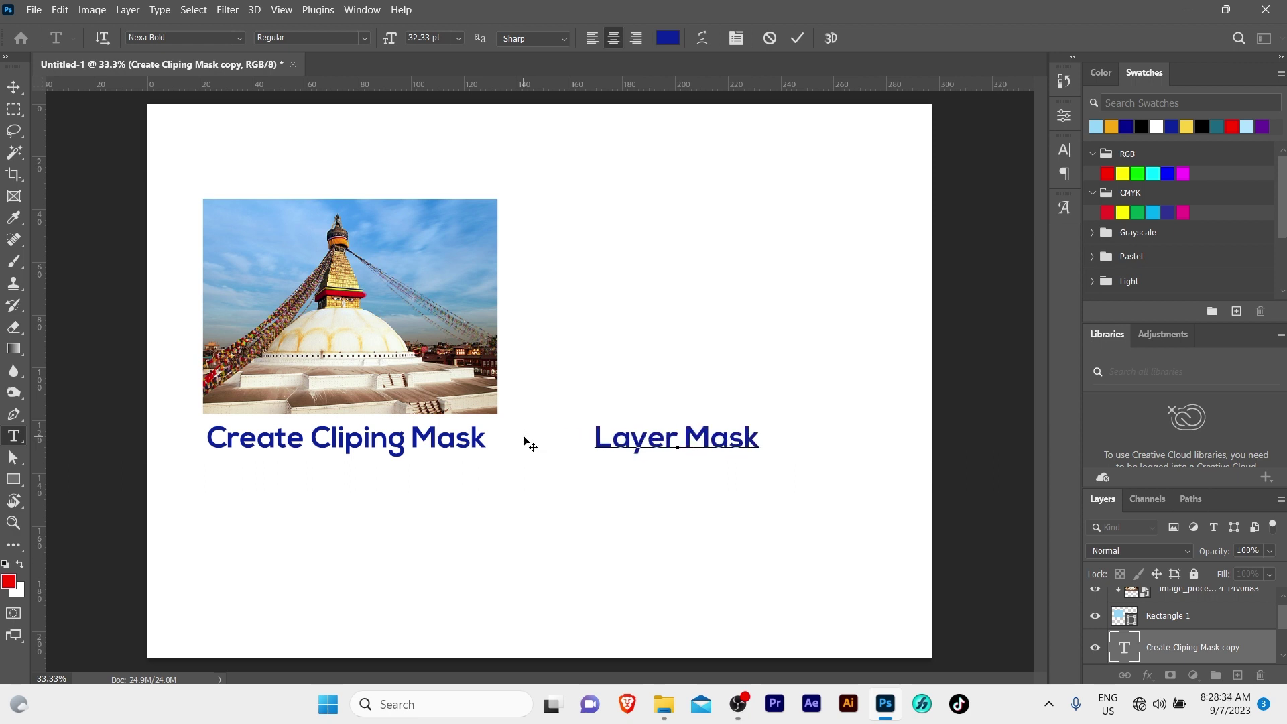
left_click(524, 437)
left_click(638, 269)
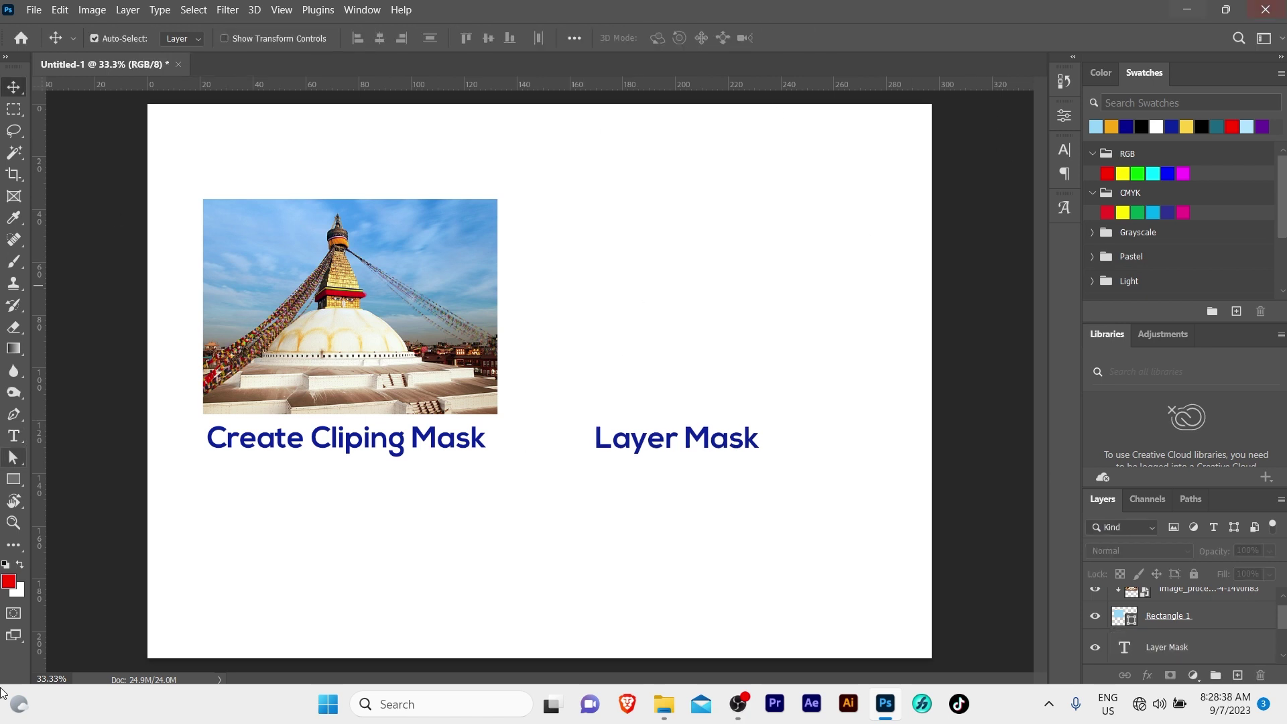
- Draw a light blue circle about 85 mm in diameter above the Layer Mask caption with the Ellipse tool
left_click(14, 478)
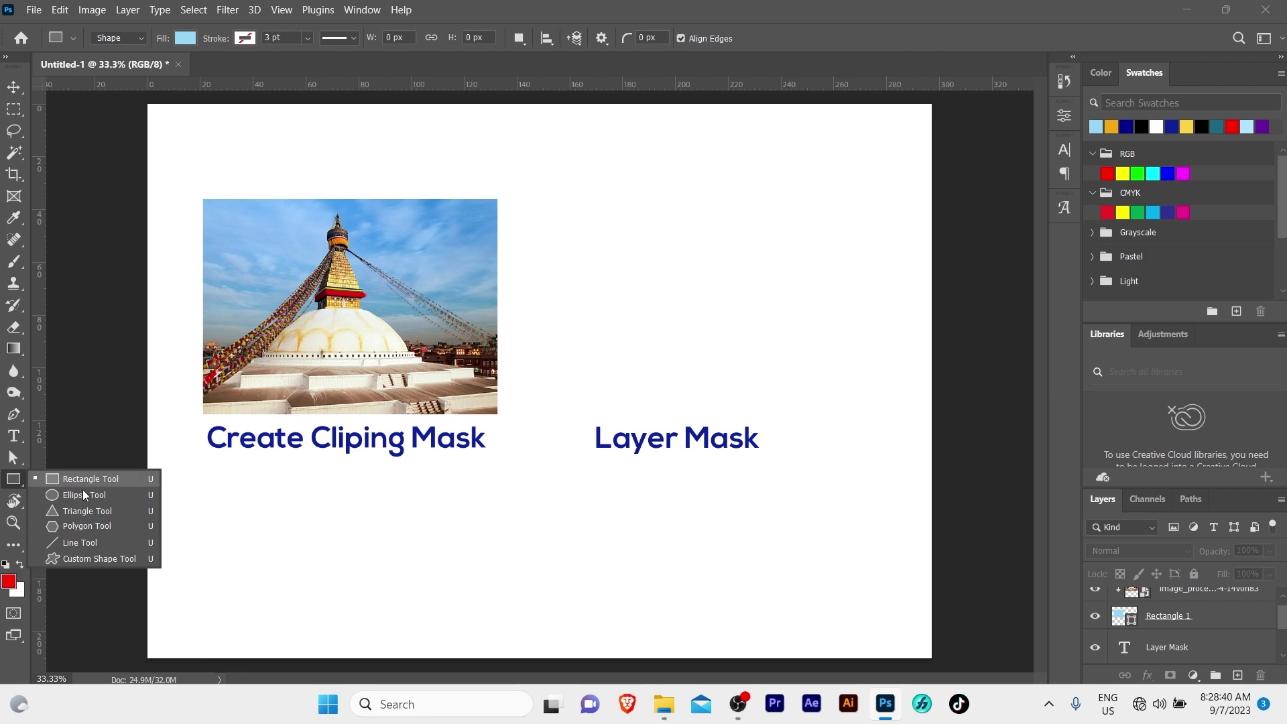
left_click(83, 492)
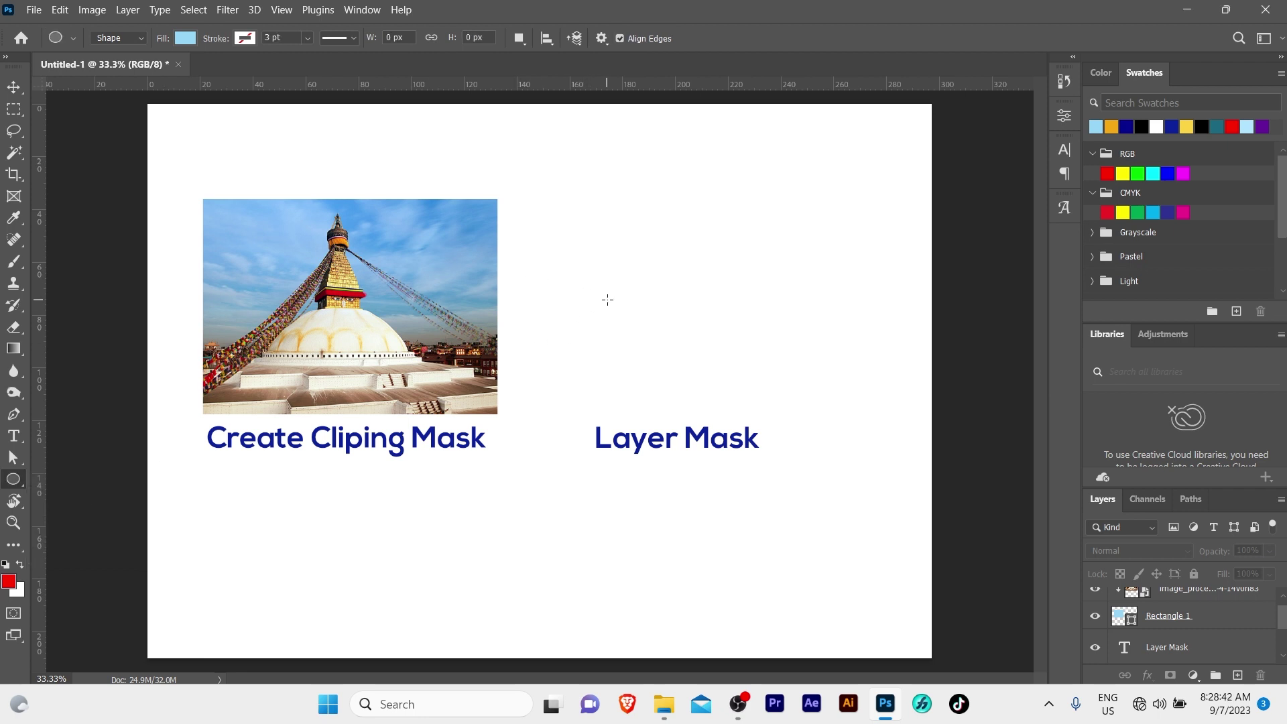
left_click_drag(673, 285, 836, 416)
key("alt+space")
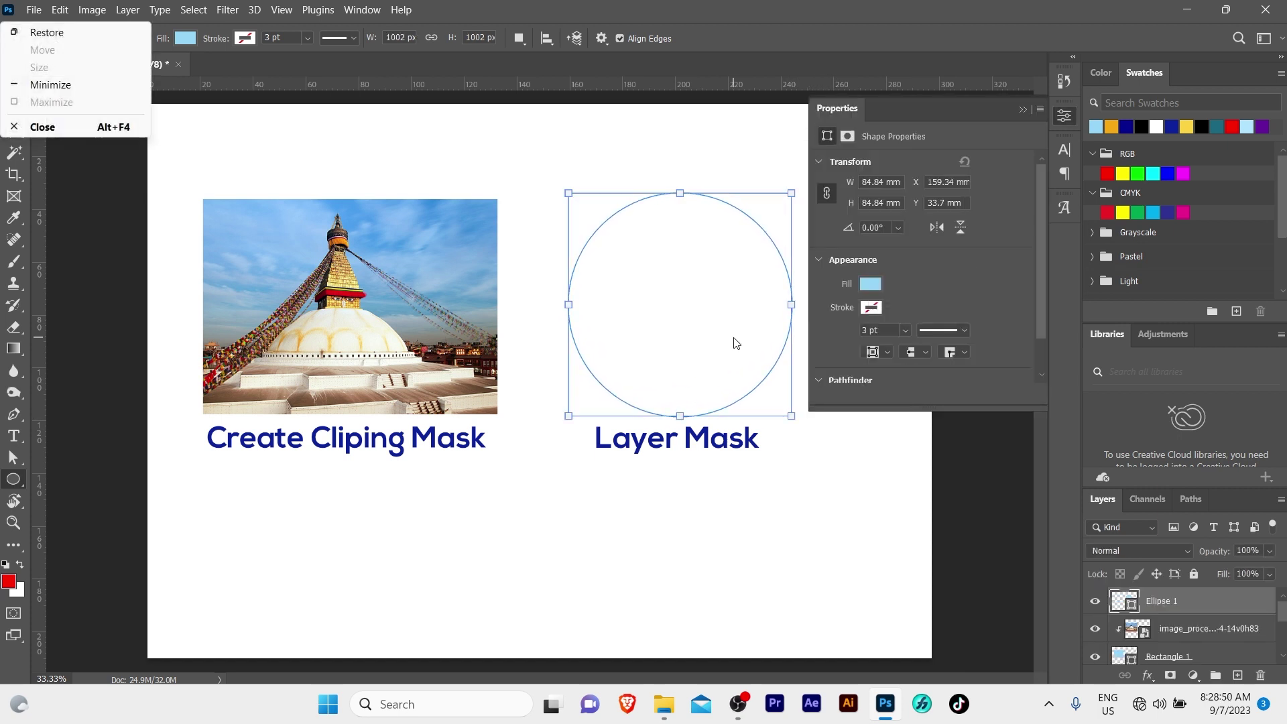
left_click(708, 314)
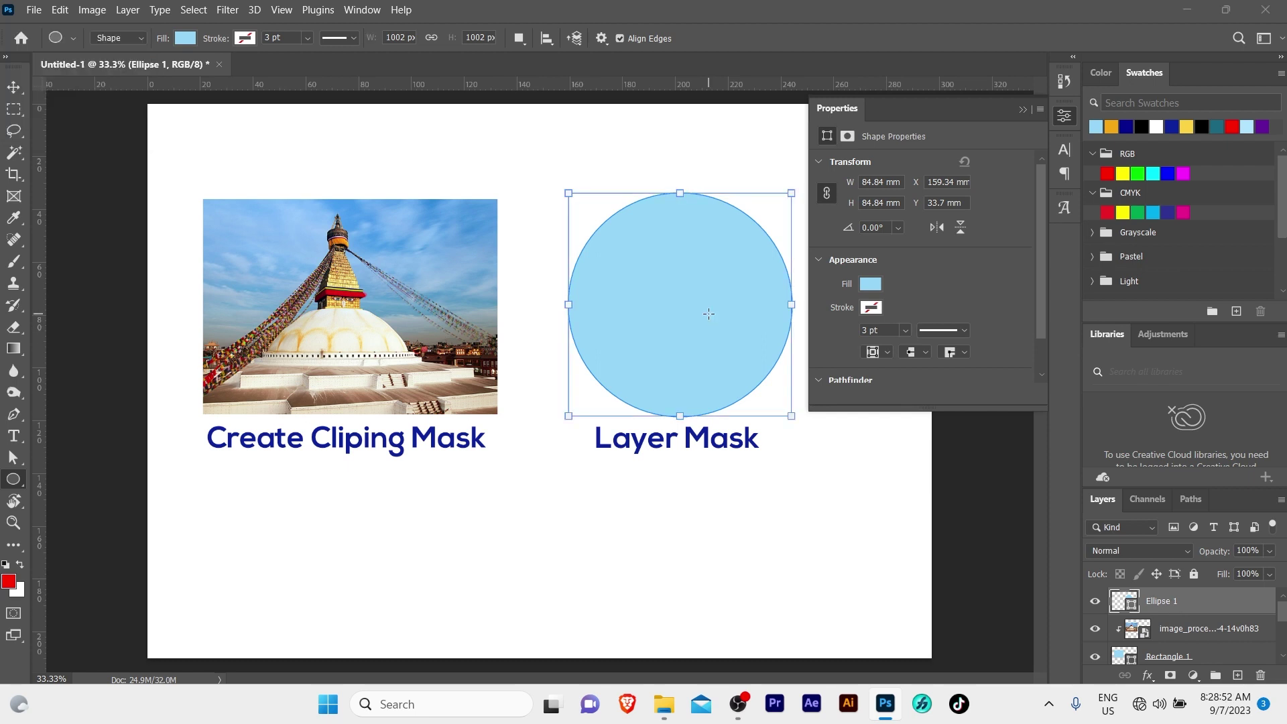
left_click(709, 266)
left_click(1020, 109)
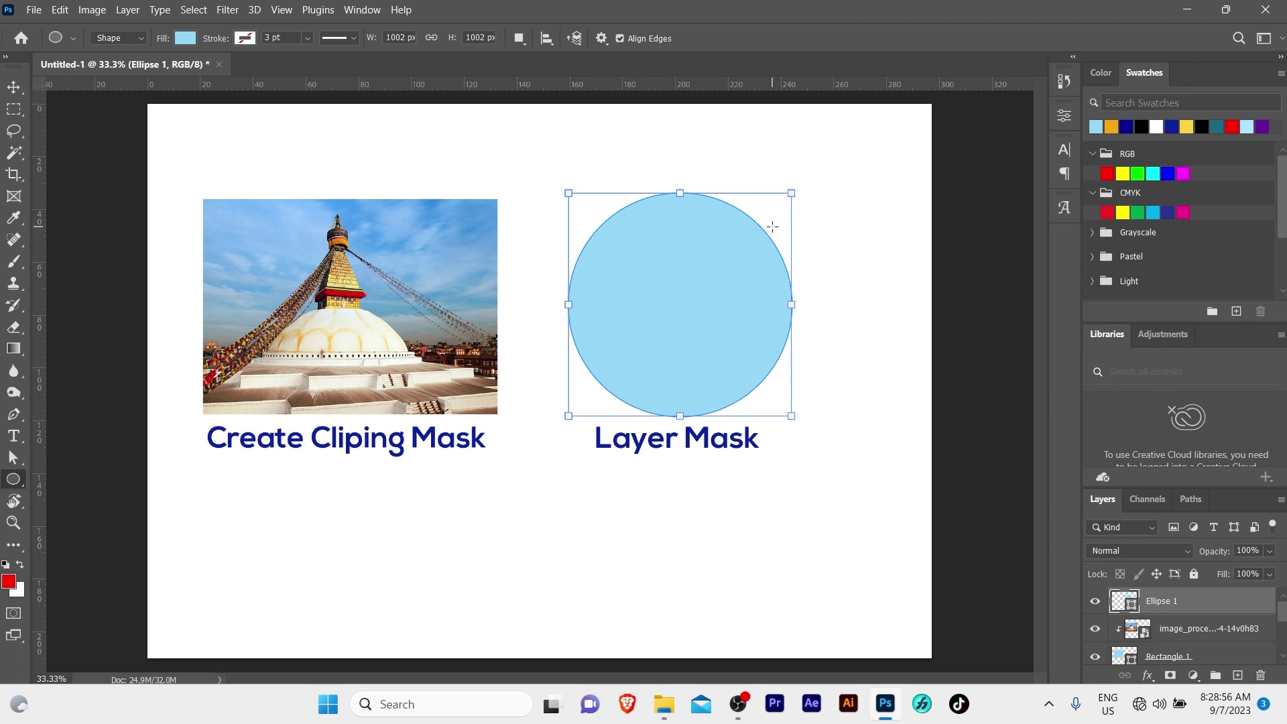
- Align the circle and the Layer Mask caption on their horizontal centres
left_click(13, 88)
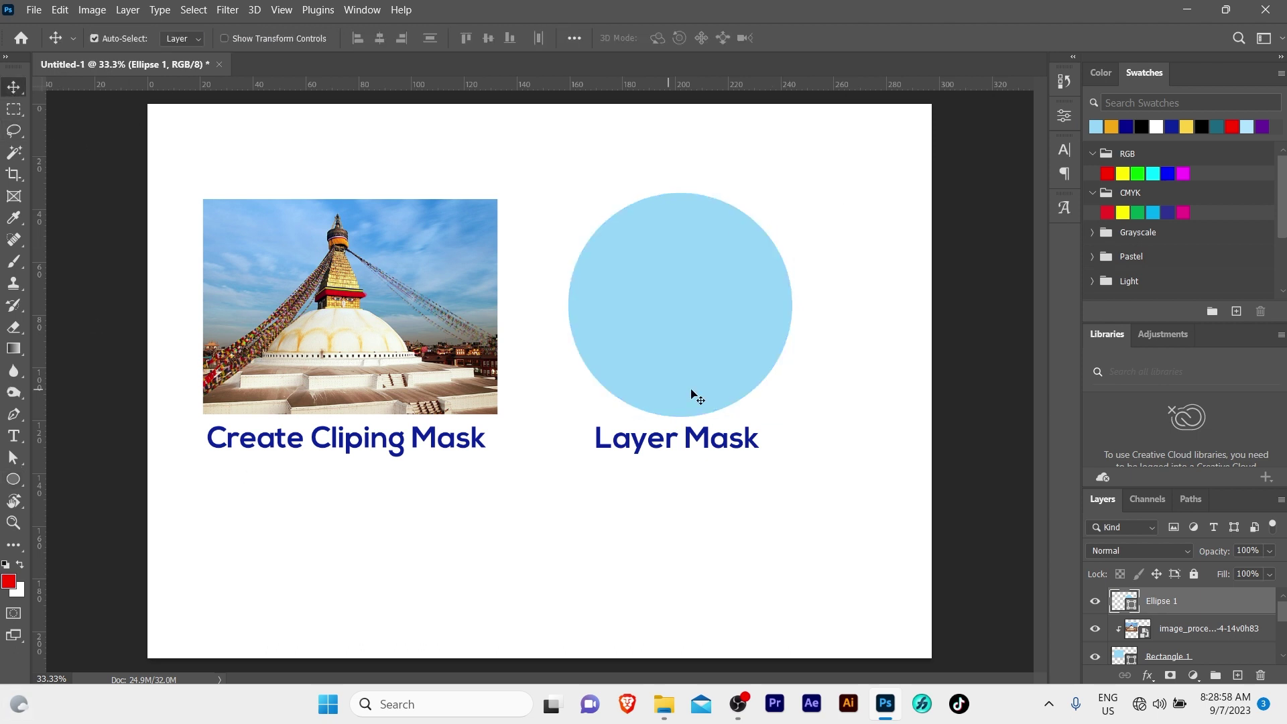
left_click(655, 527)
left_click_drag(690, 496, 677, 342)
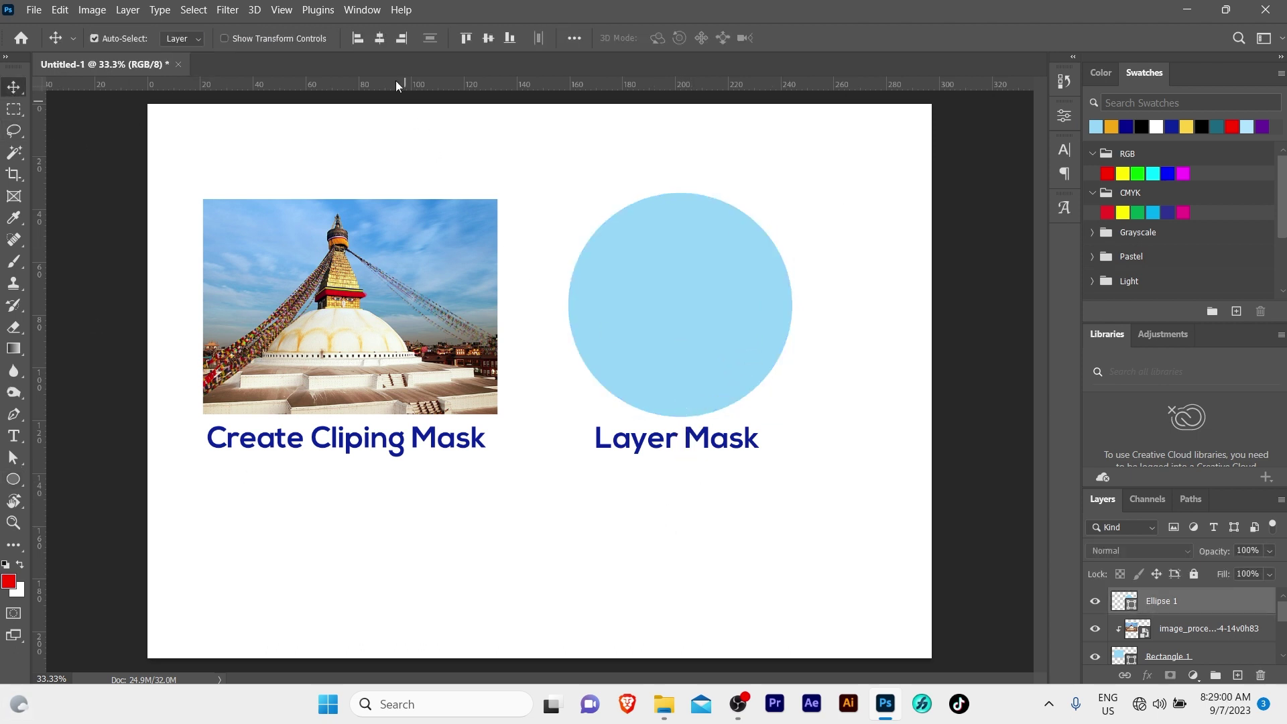
left_click(378, 37)
left_click(722, 184)
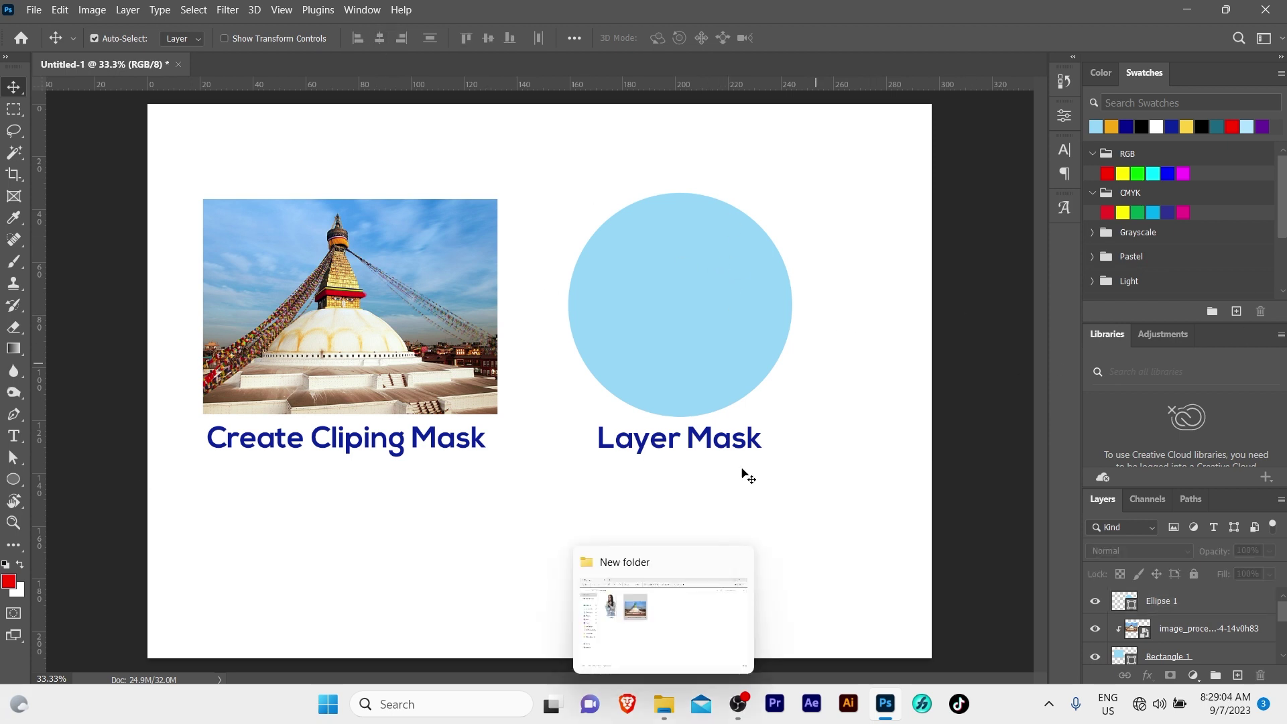
- Place the woman's picture IMage from the New folder window into the document and move it over the blue circle
left_click(664, 701)
left_click(232, 184)
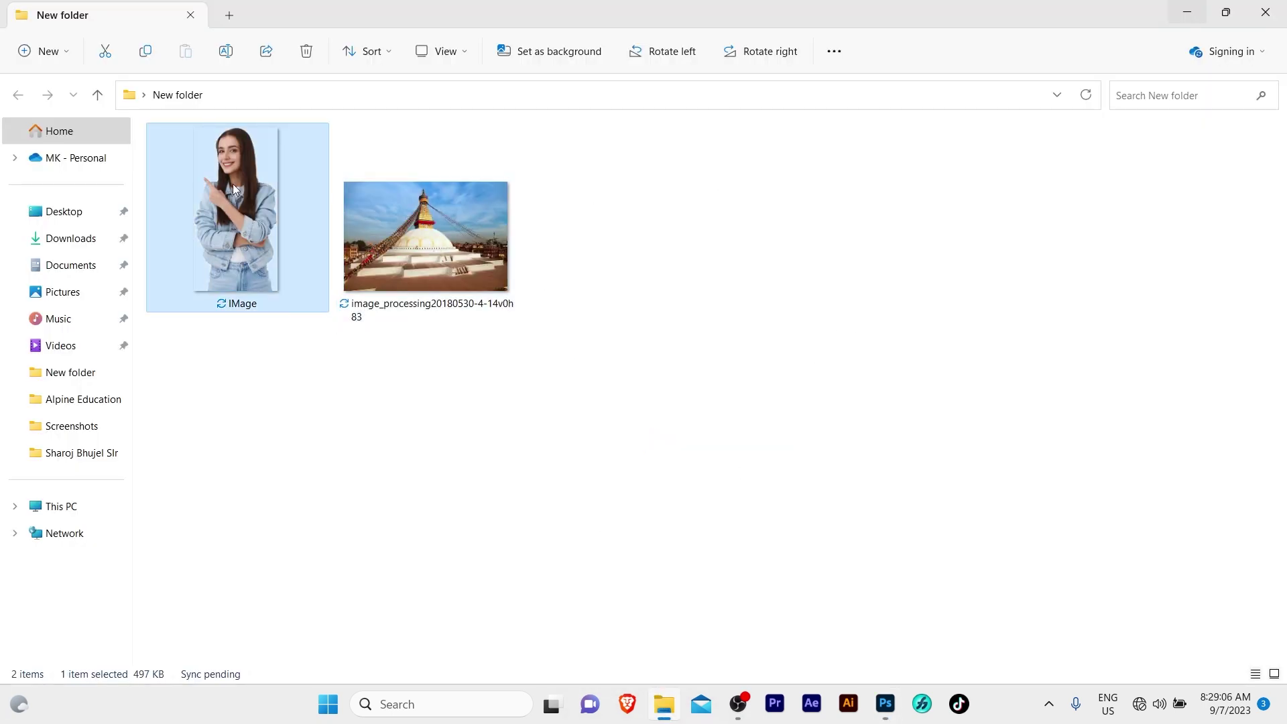
left_click_drag(280, 299, 719, 320)
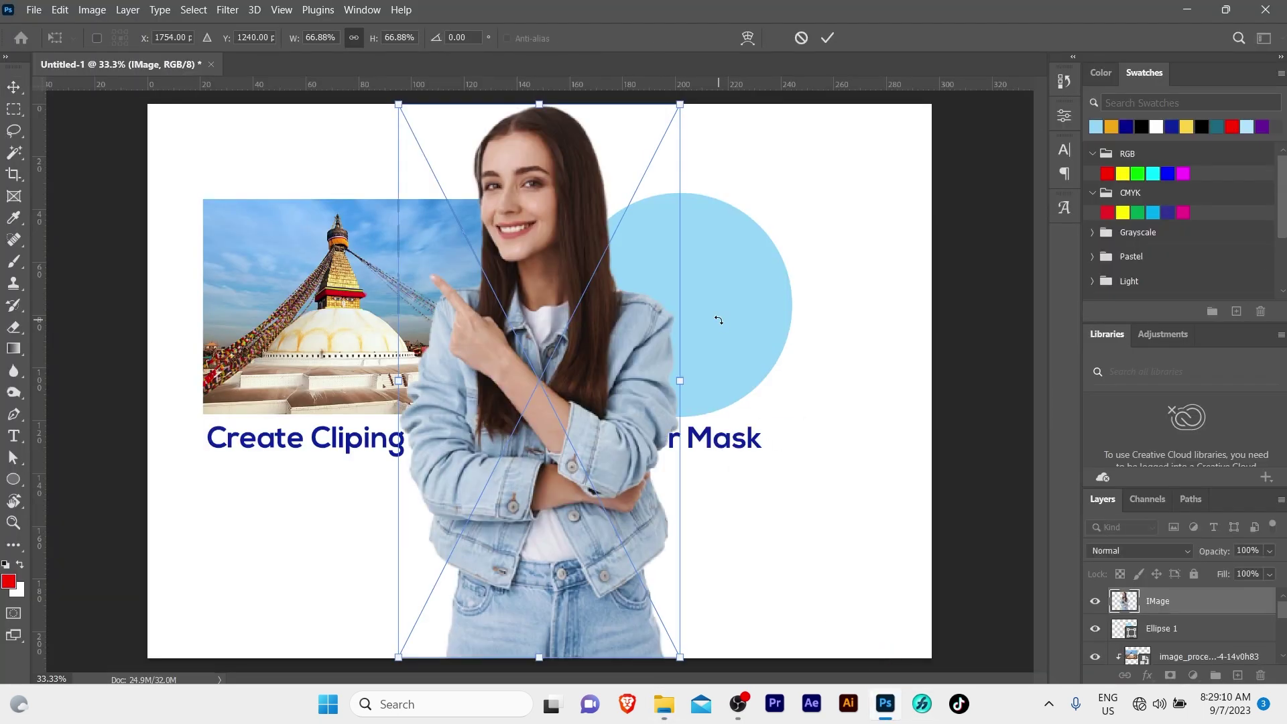
key("Return")
left_click_drag(537, 382, 673, 347)
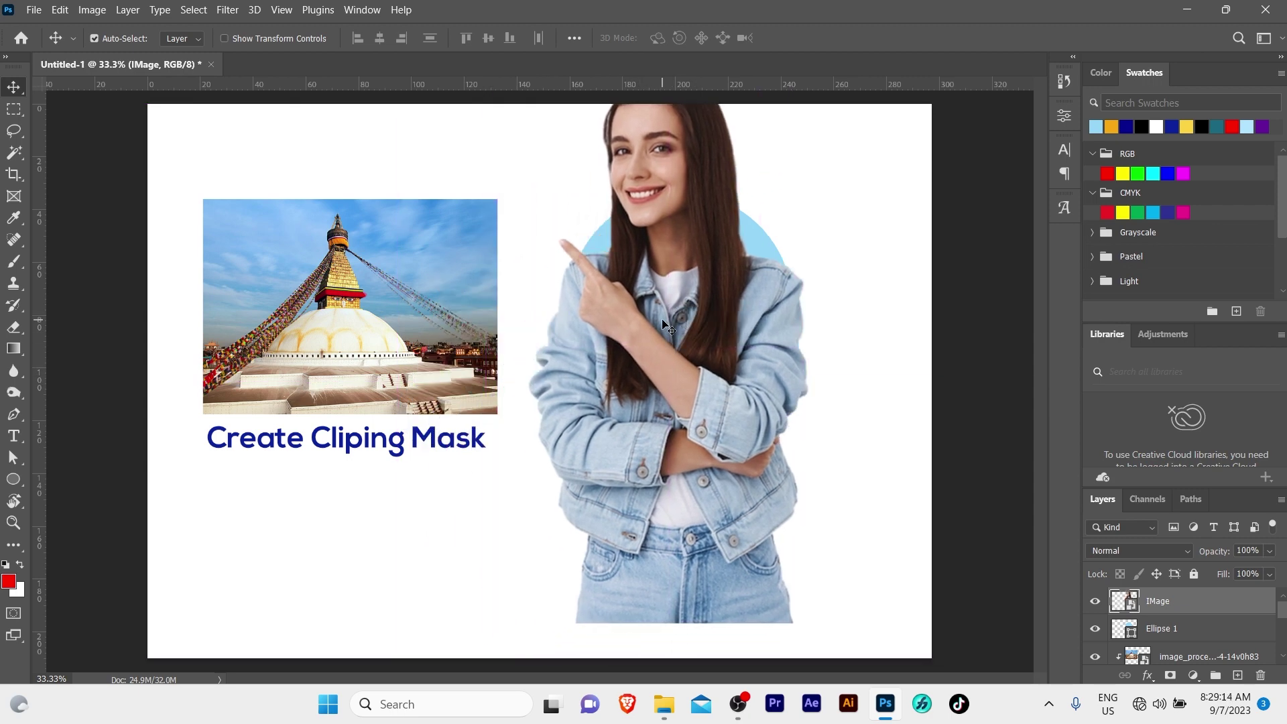
- Scale the woman's picture down and position it over the circle with her head above it and her hips below it
key("ctrl+t")
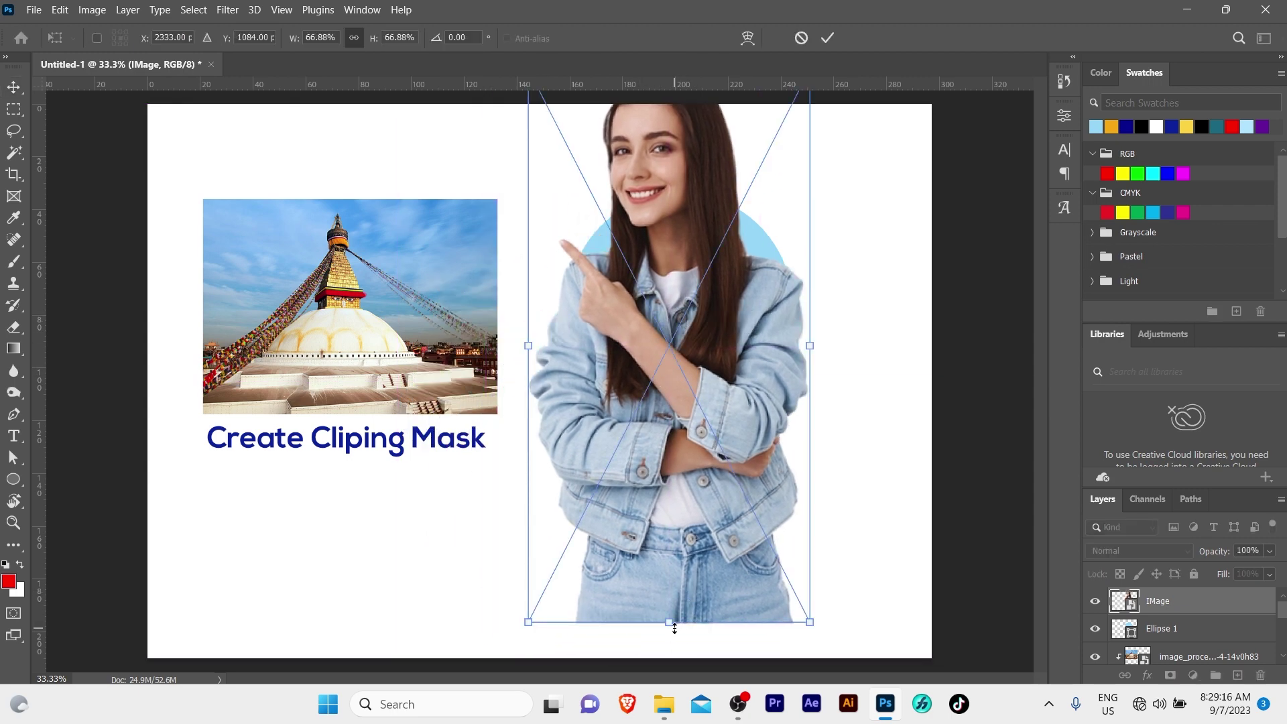
left_click_drag(689, 625, 691, 441)
left_click_drag(660, 307, 672, 365)
left_click_drag(689, 506, 690, 479)
key("Return")
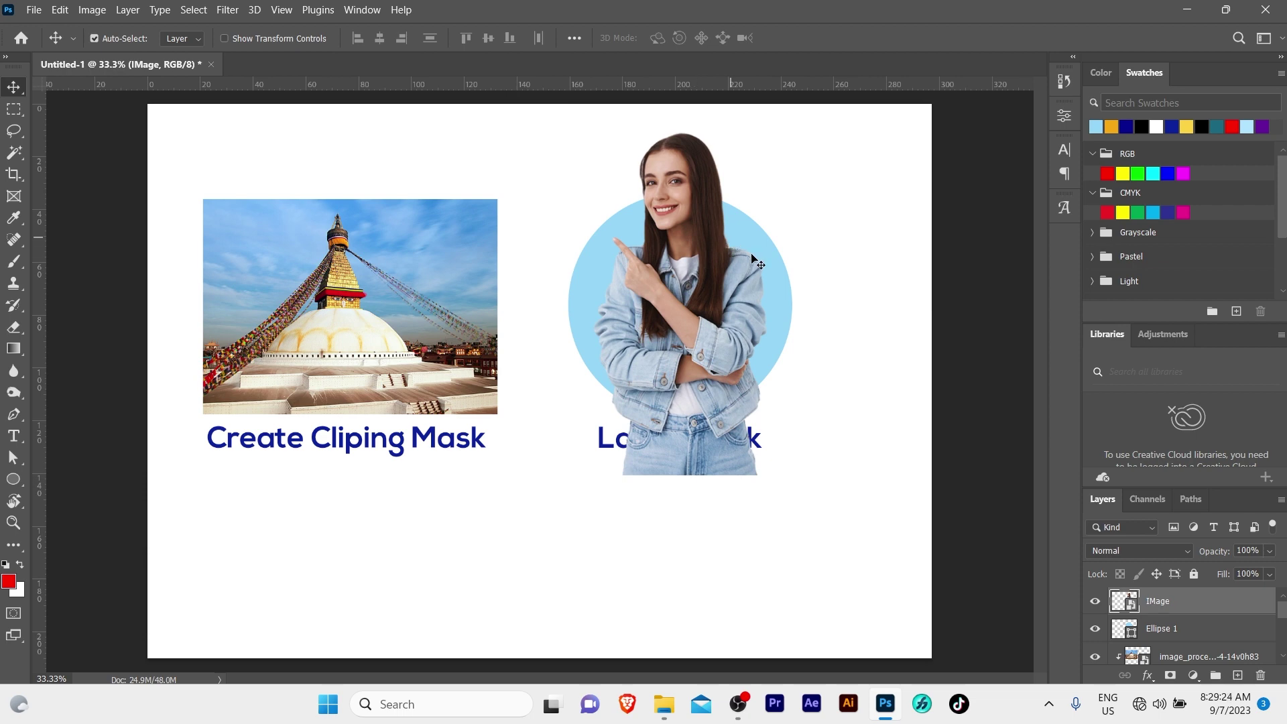
left_click(1097, 632)
left_click(1097, 634)
left_click_drag(662, 253, 701, 254)
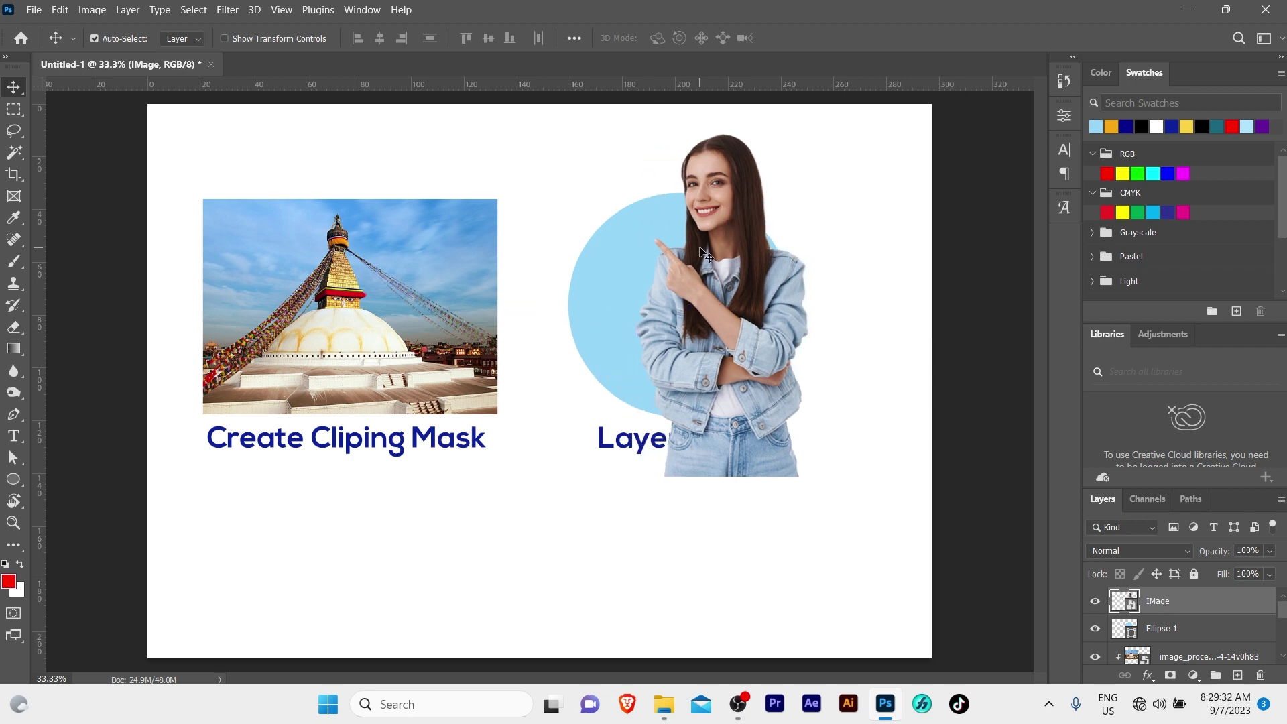
key("ctrl+z")
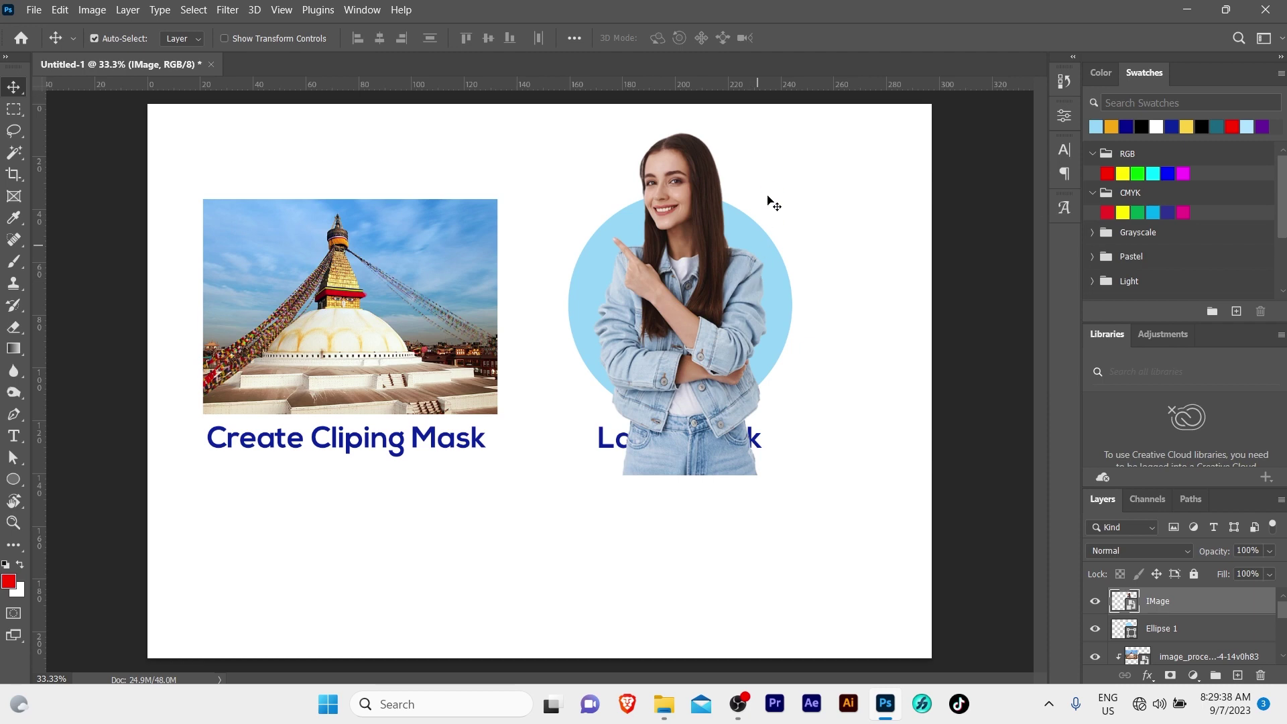
left_click(769, 176)
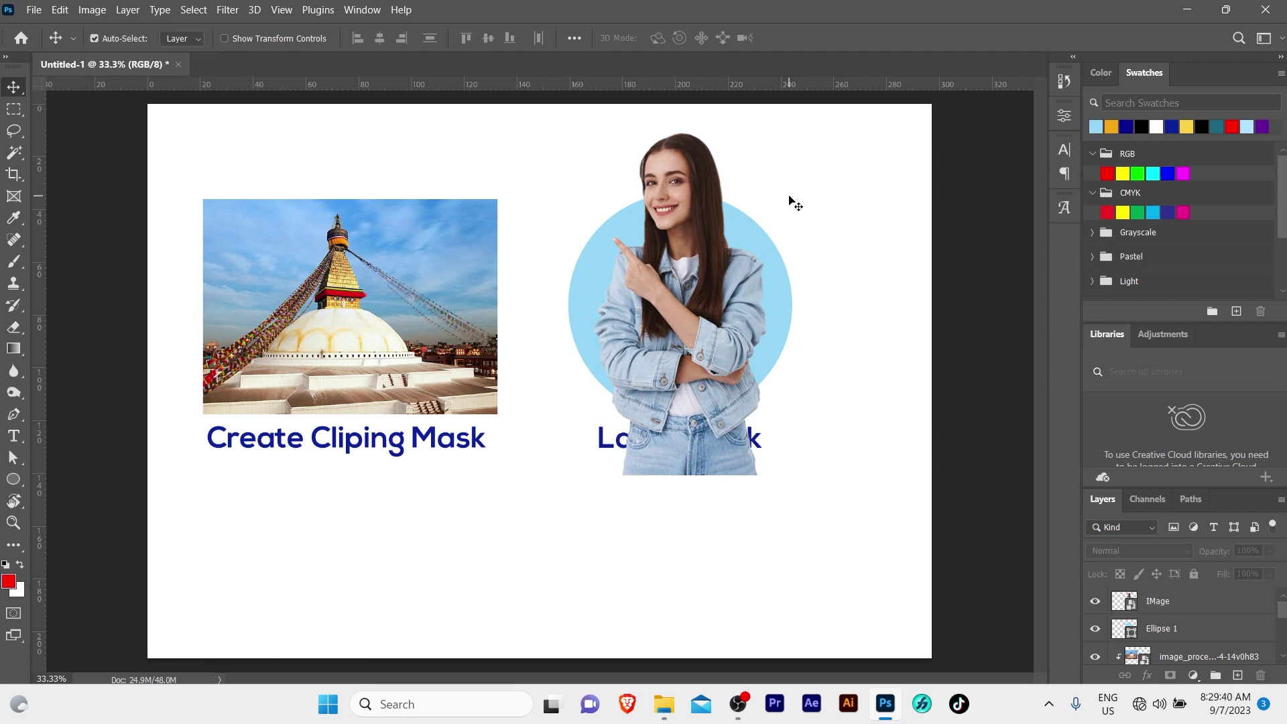
- Duplicate the woman's picture layer IMage in place
left_click(680, 267)
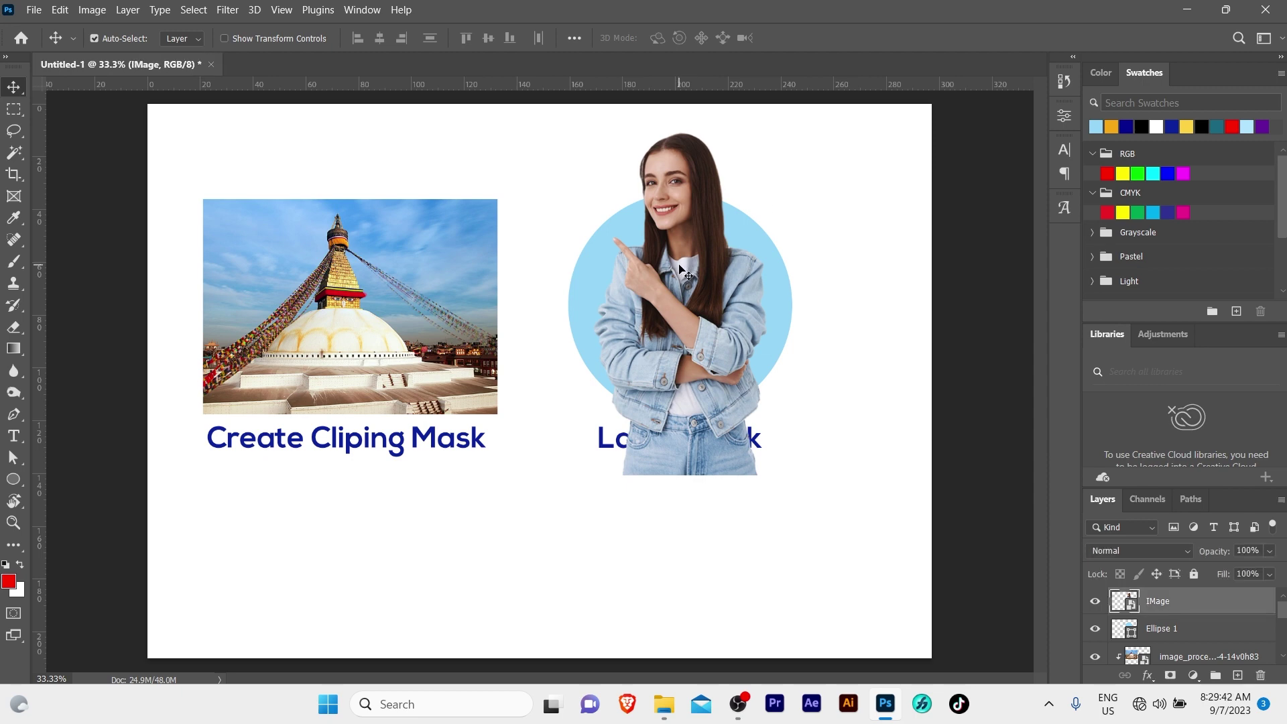
key("ctrl+j")
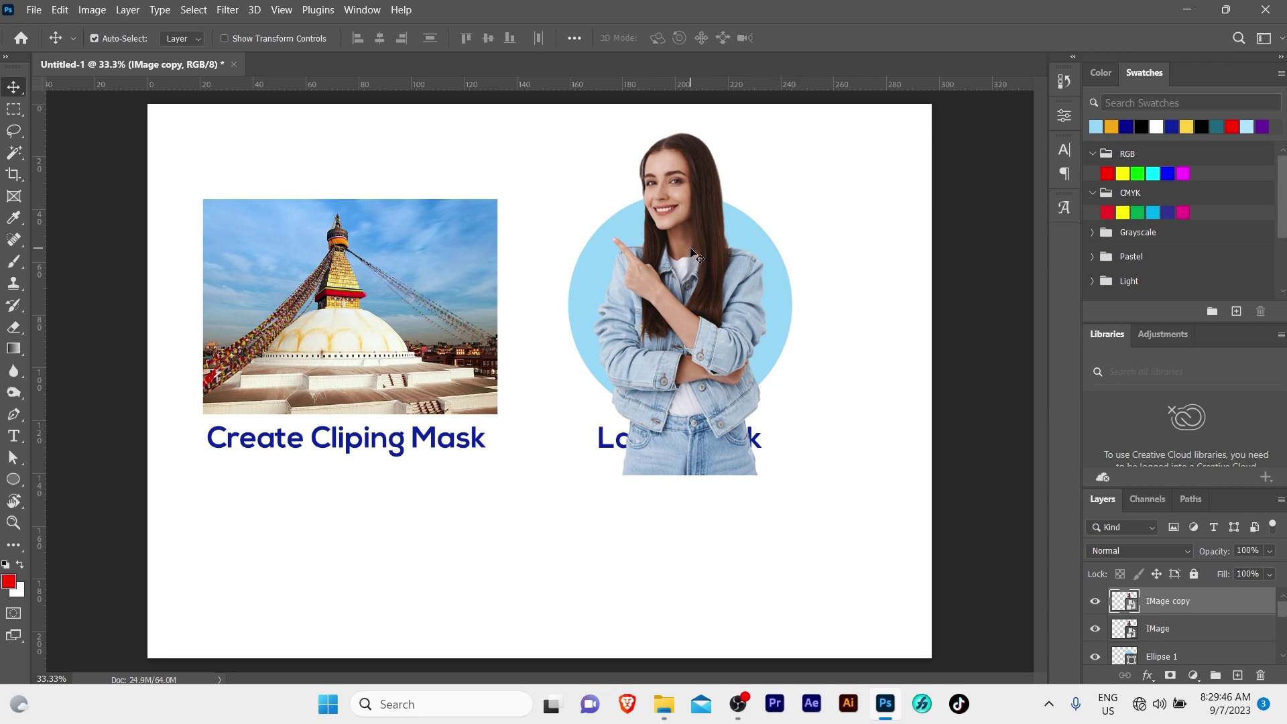
left_click_drag(691, 249, 832, 248)
key("ctrl+z")
left_click(815, 246)
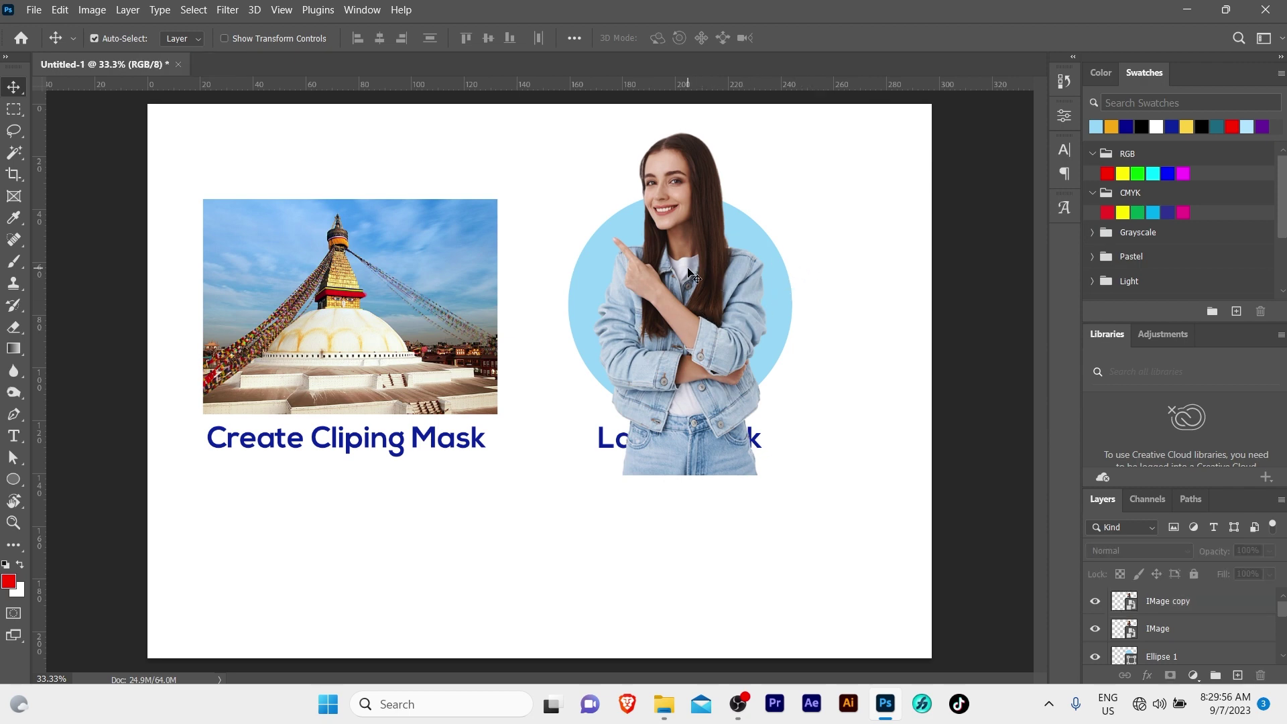
- Hide the duplicated layer IMage copy, leaving the original IMage layer visible
left_click(1151, 600)
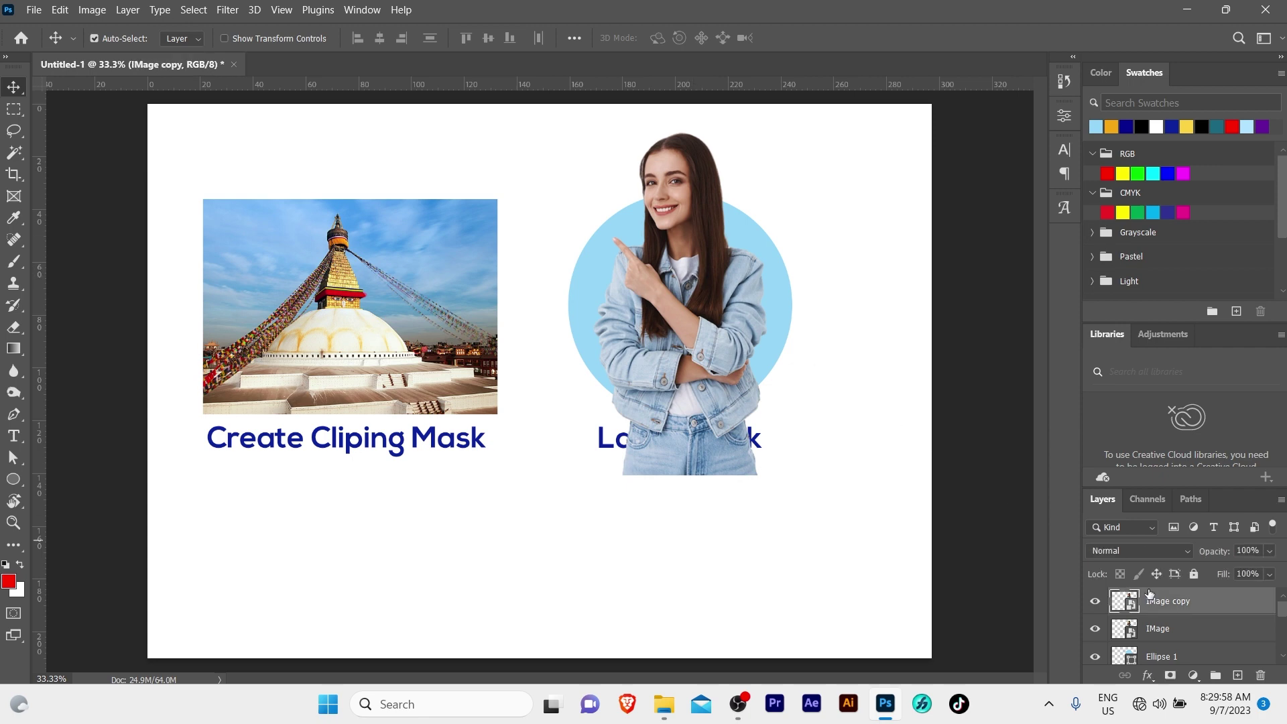
left_click(1095, 603)
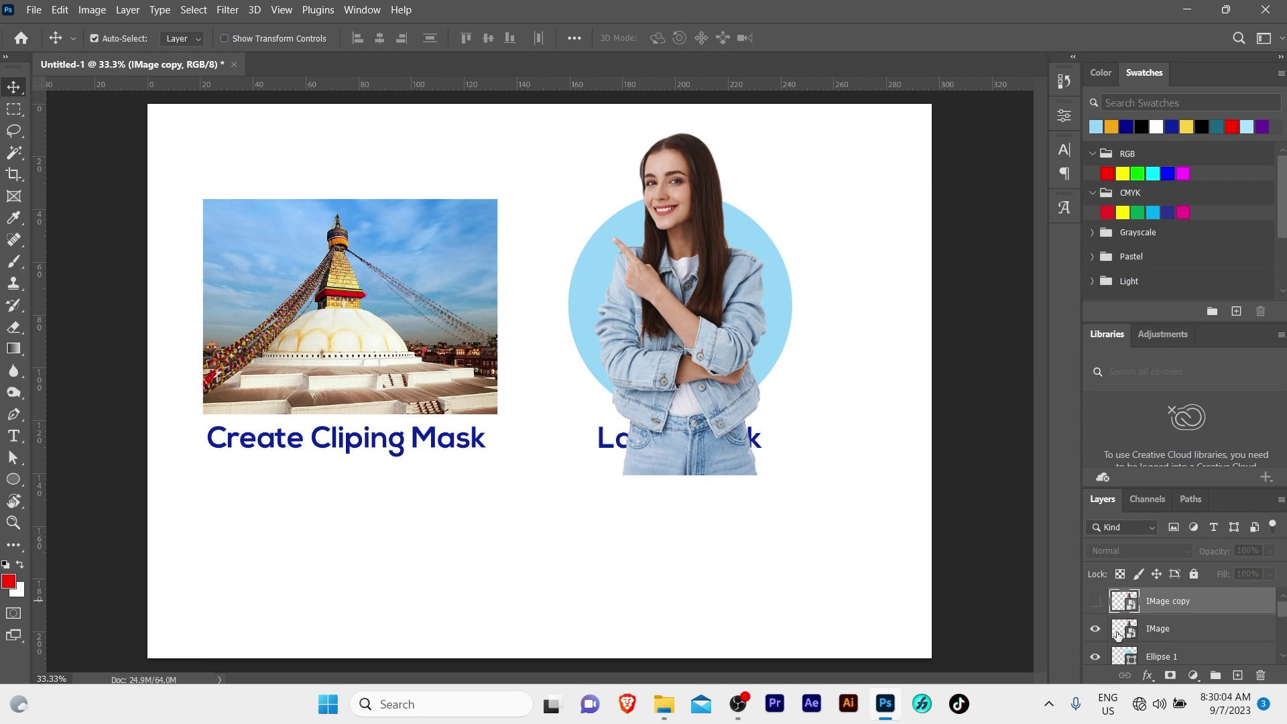
left_click(1095, 630)
left_click(1095, 630)
left_click(1094, 630)
left_click(1095, 631)
left_click(1095, 601)
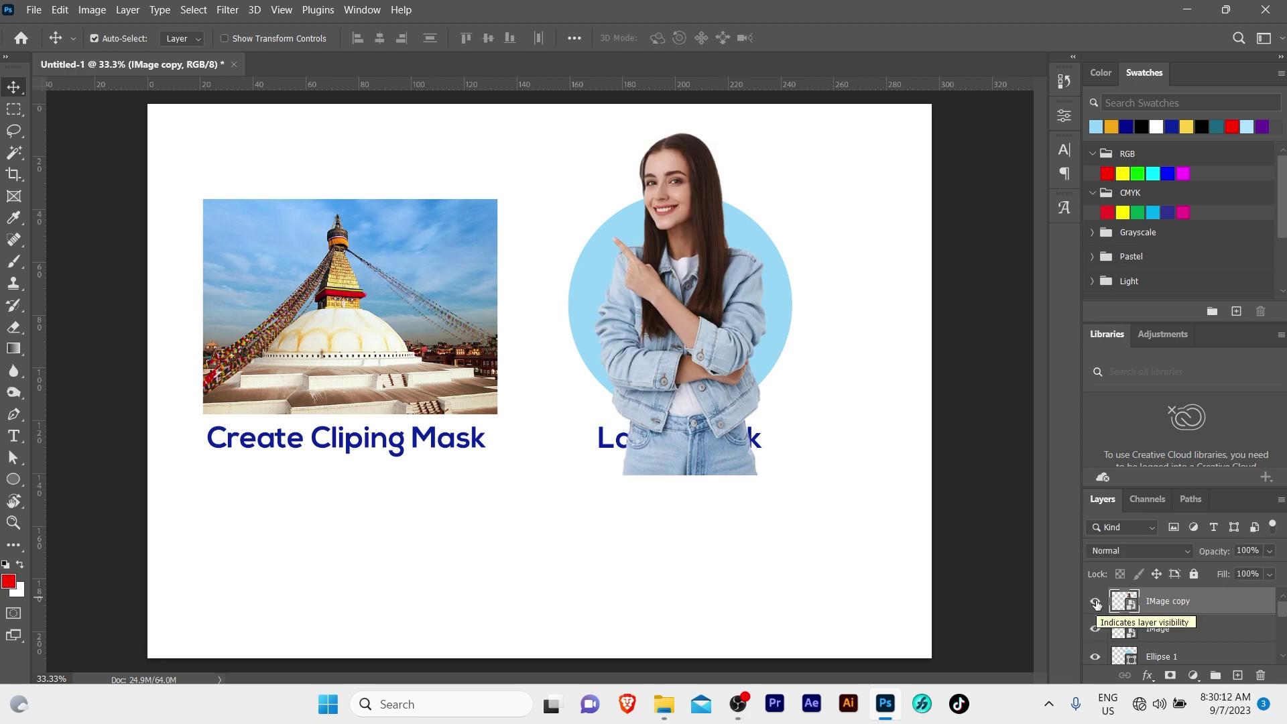
left_click(1095, 603)
left_click(846, 444)
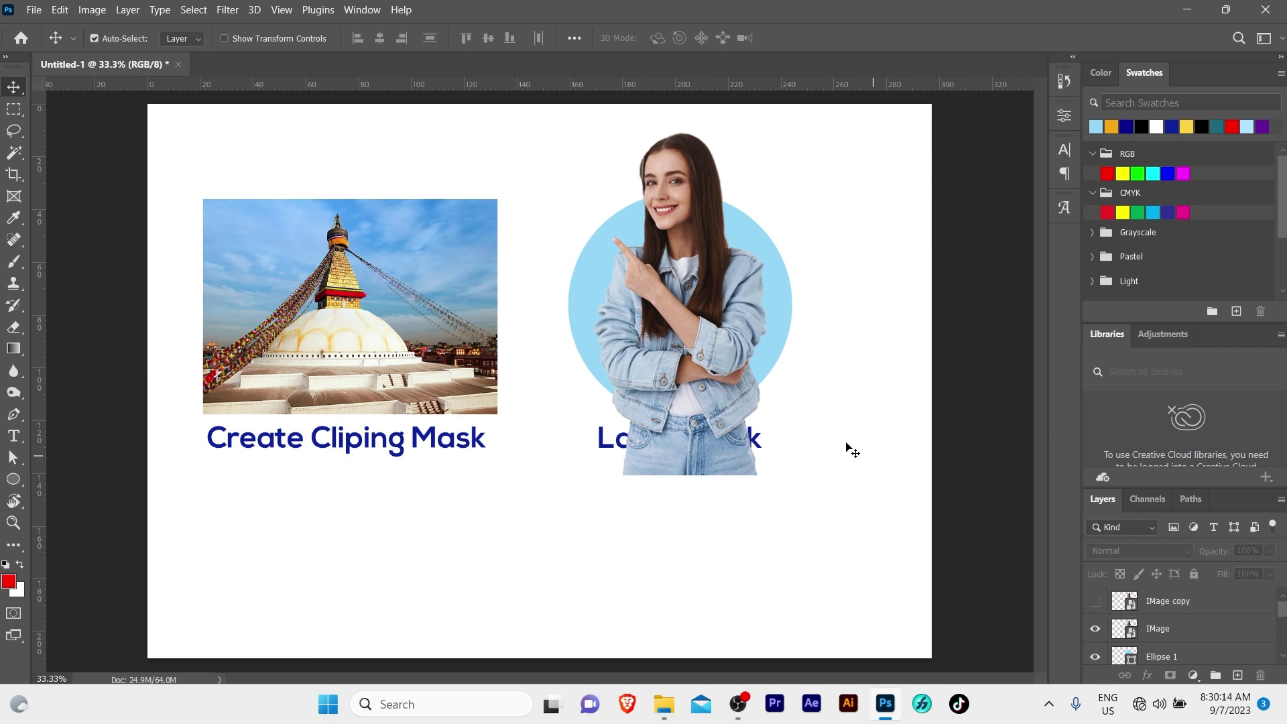
- Create a clipping mask that clips the original IMage layer to the blue circle Ellipse 1
left_click(694, 307)
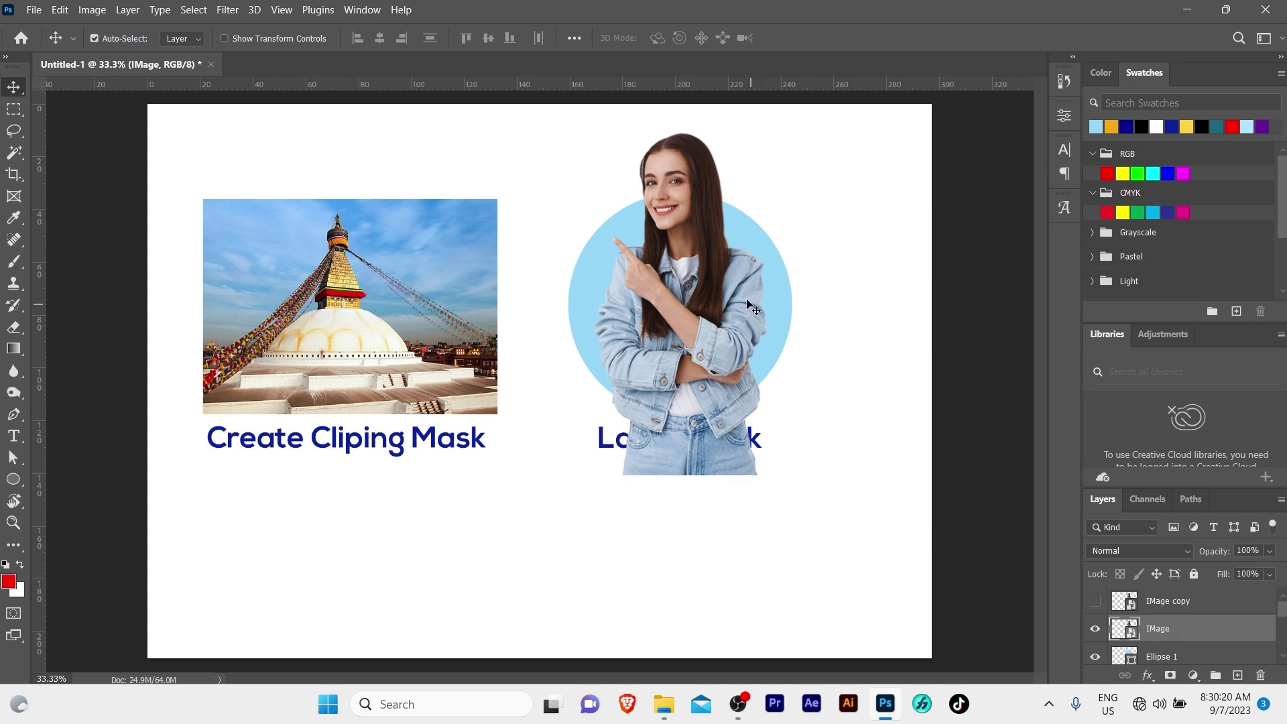
left_click(775, 296)
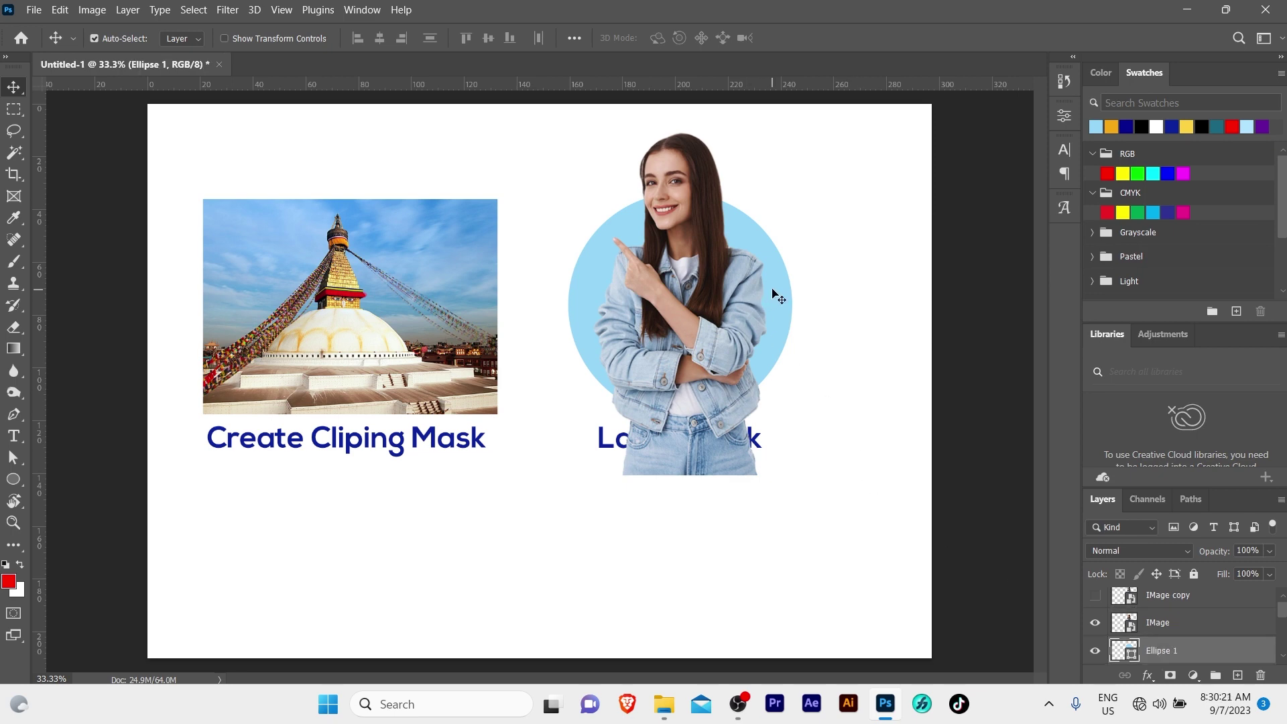
left_click(1179, 626)
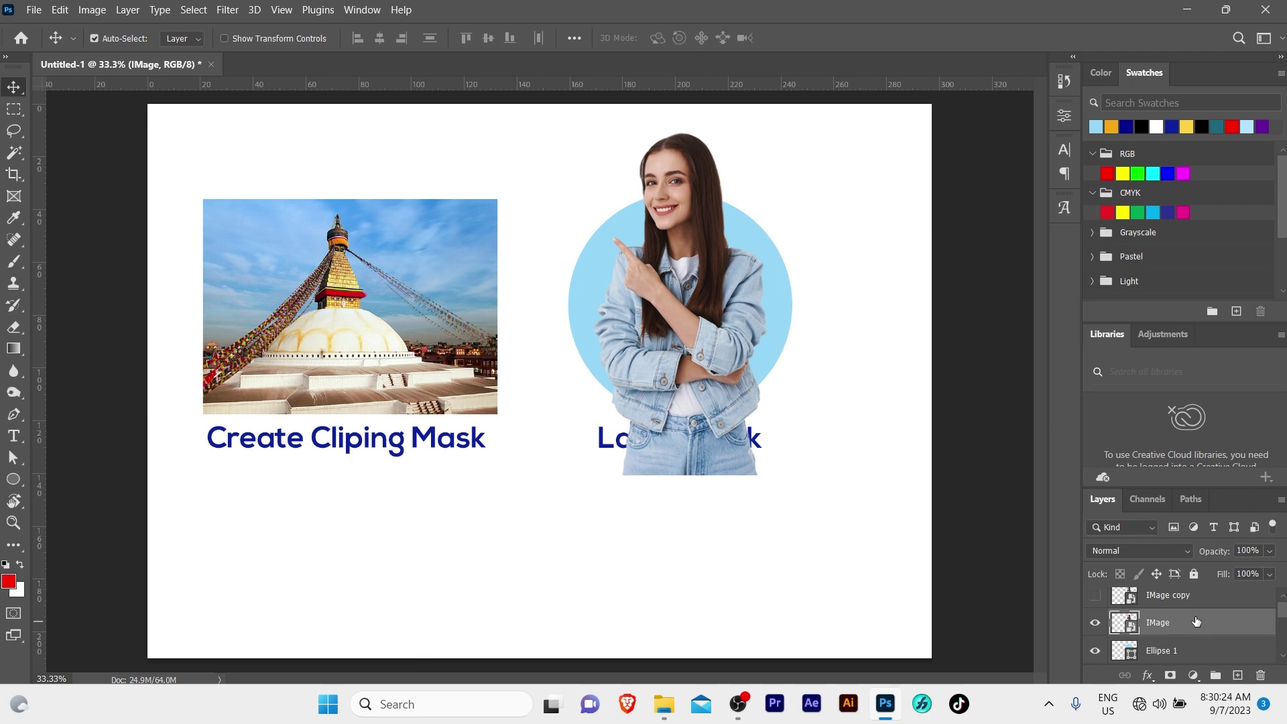
right_click(1196, 621)
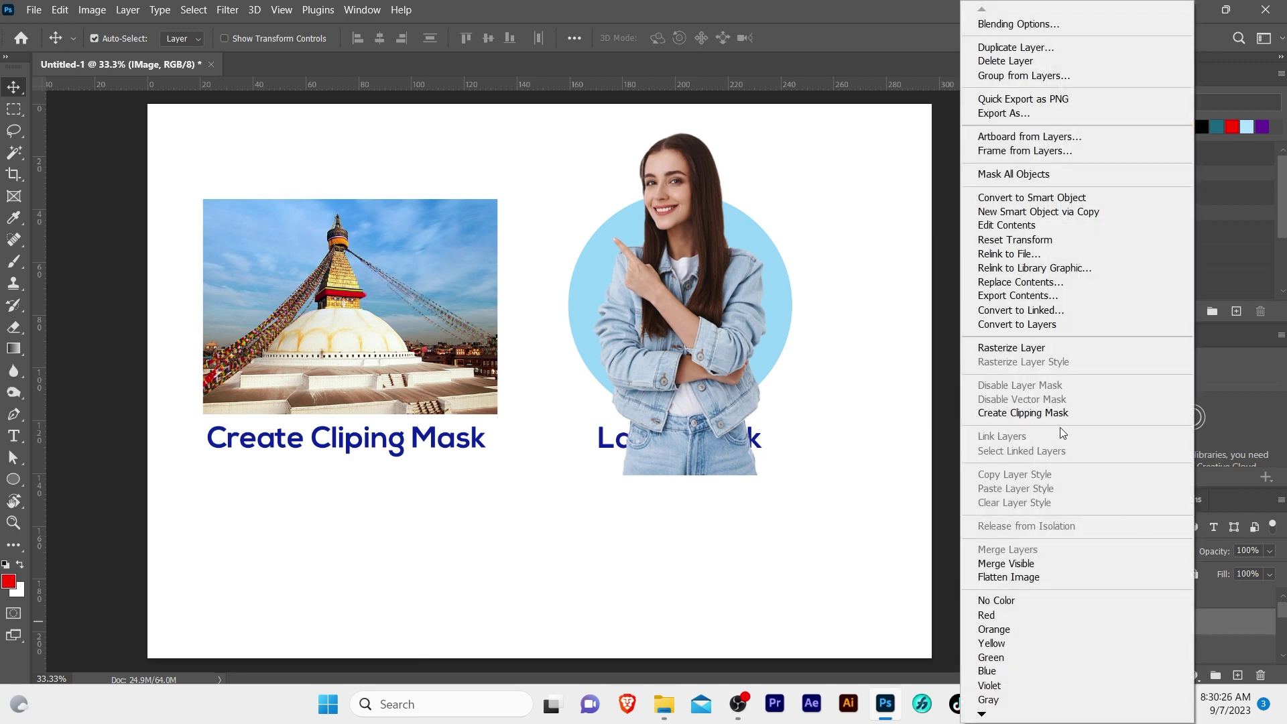
left_click(1025, 414)
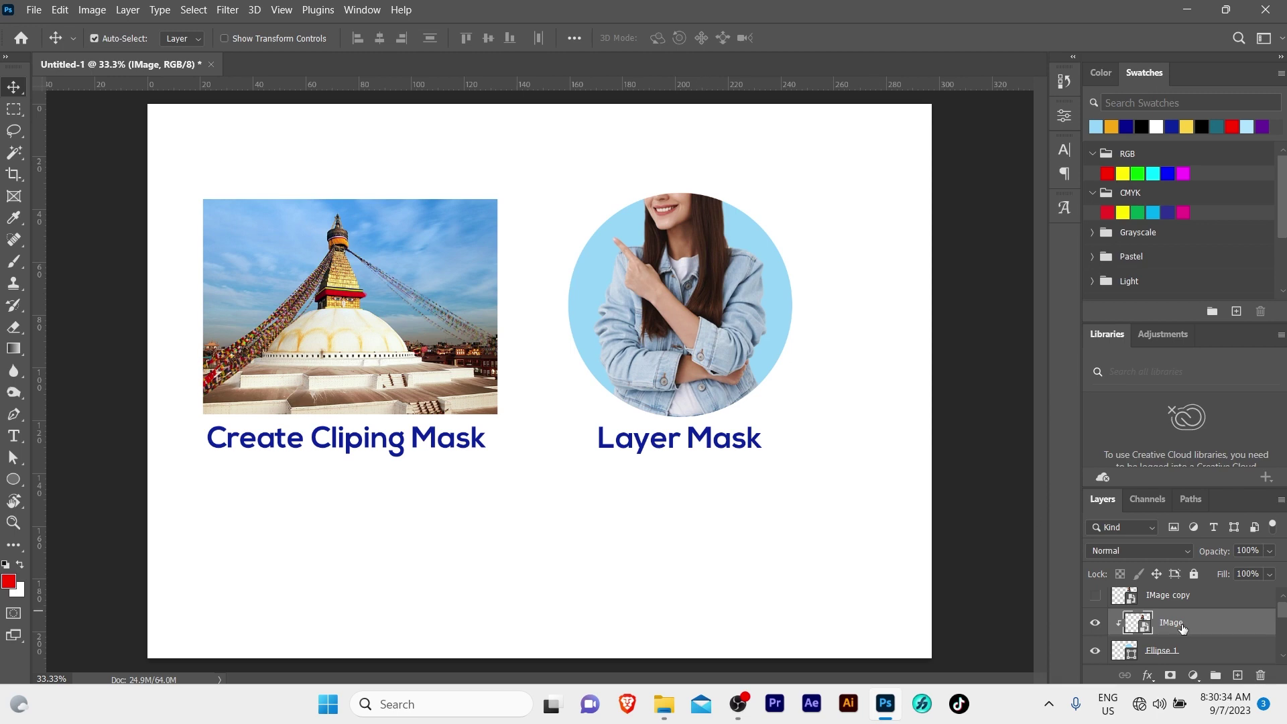
- Show the IMage copy layer again and add a layer mask to it
scroll(1099, 600, "up", 1)
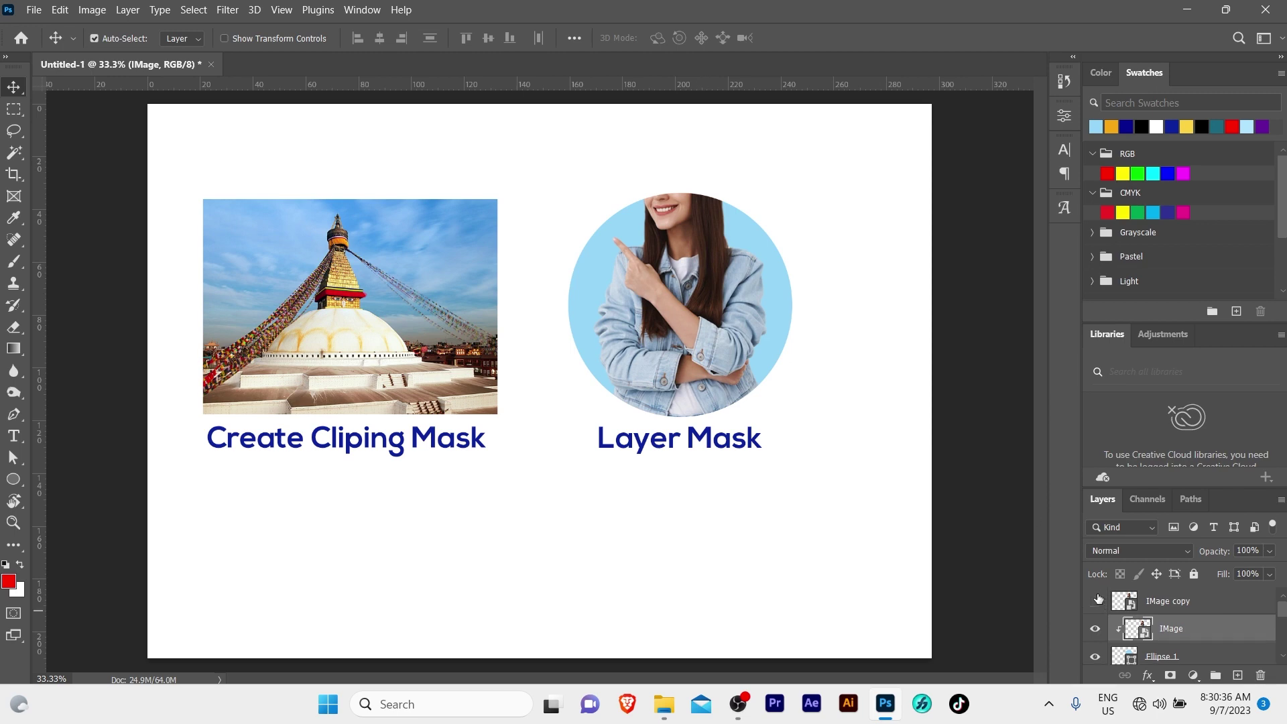
left_click(1096, 602)
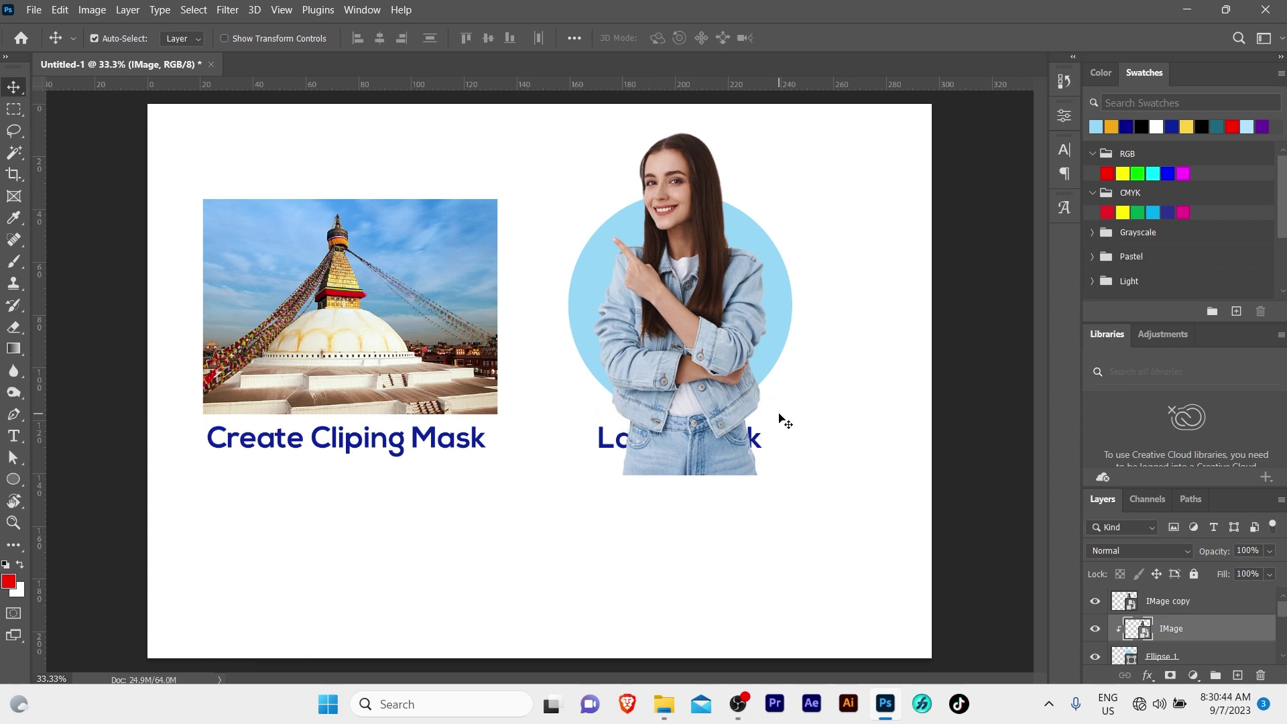
left_click(793, 467)
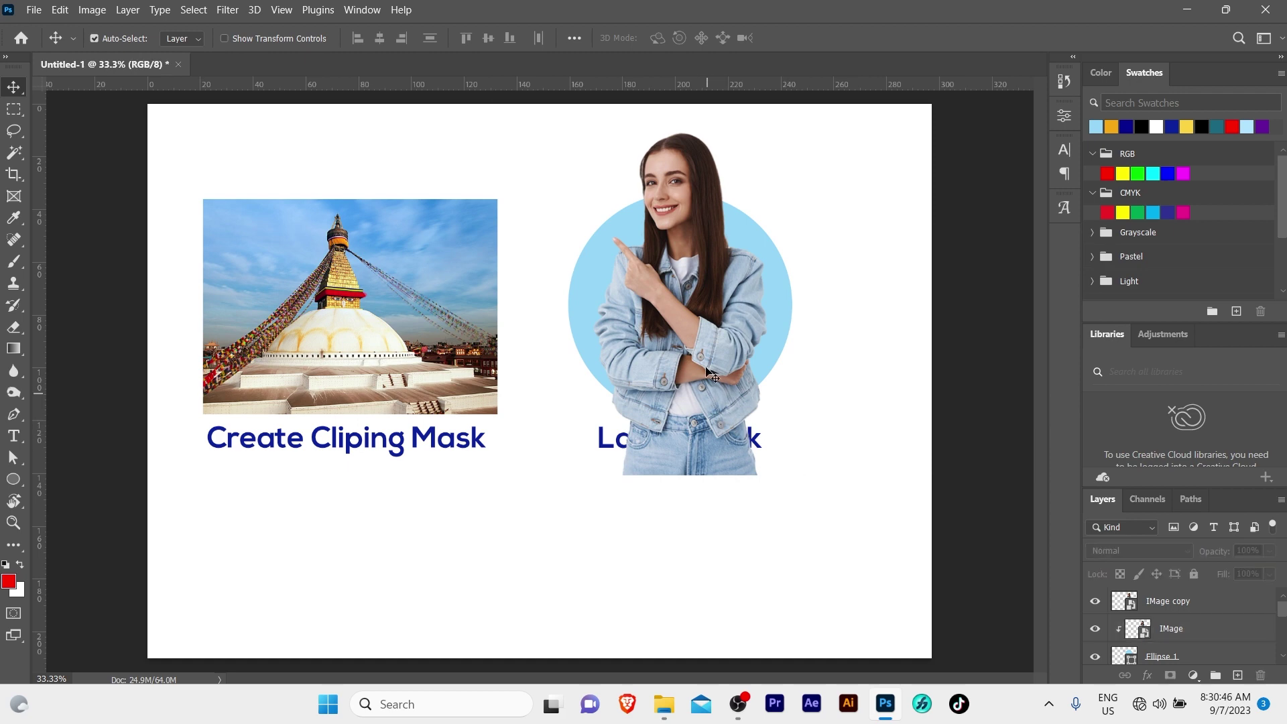
left_click(683, 283)
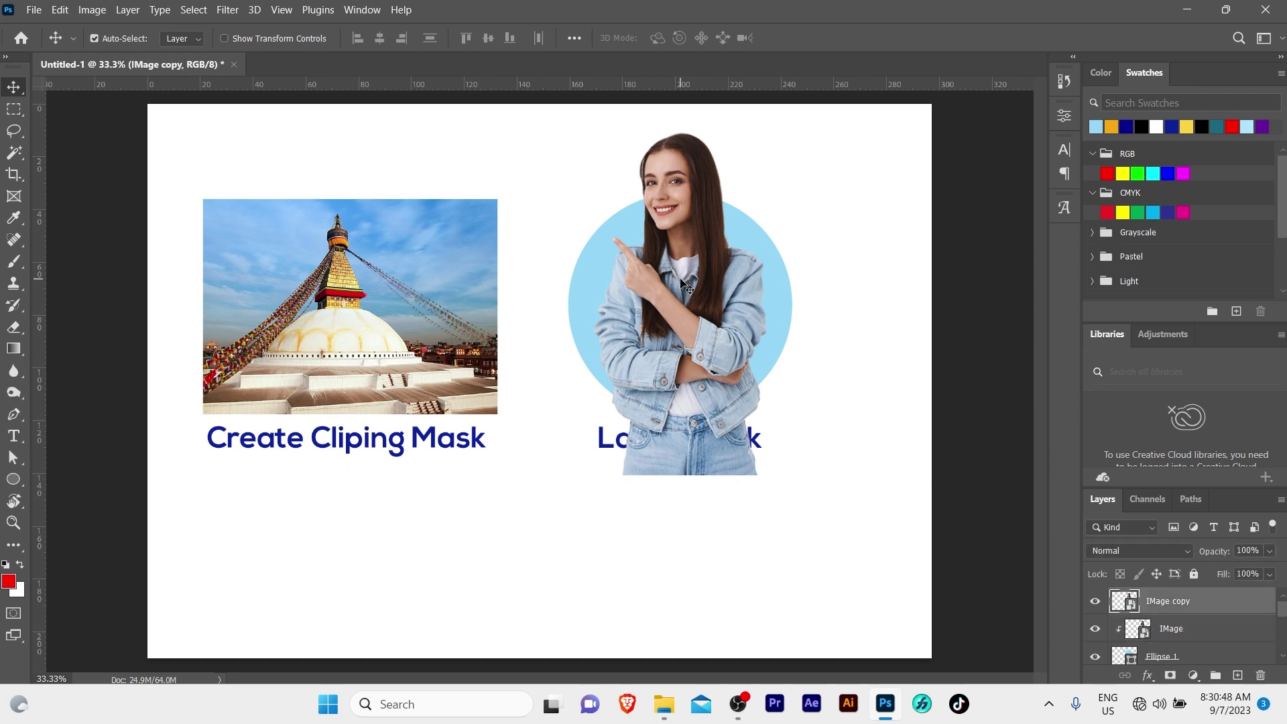
left_click(1171, 677)
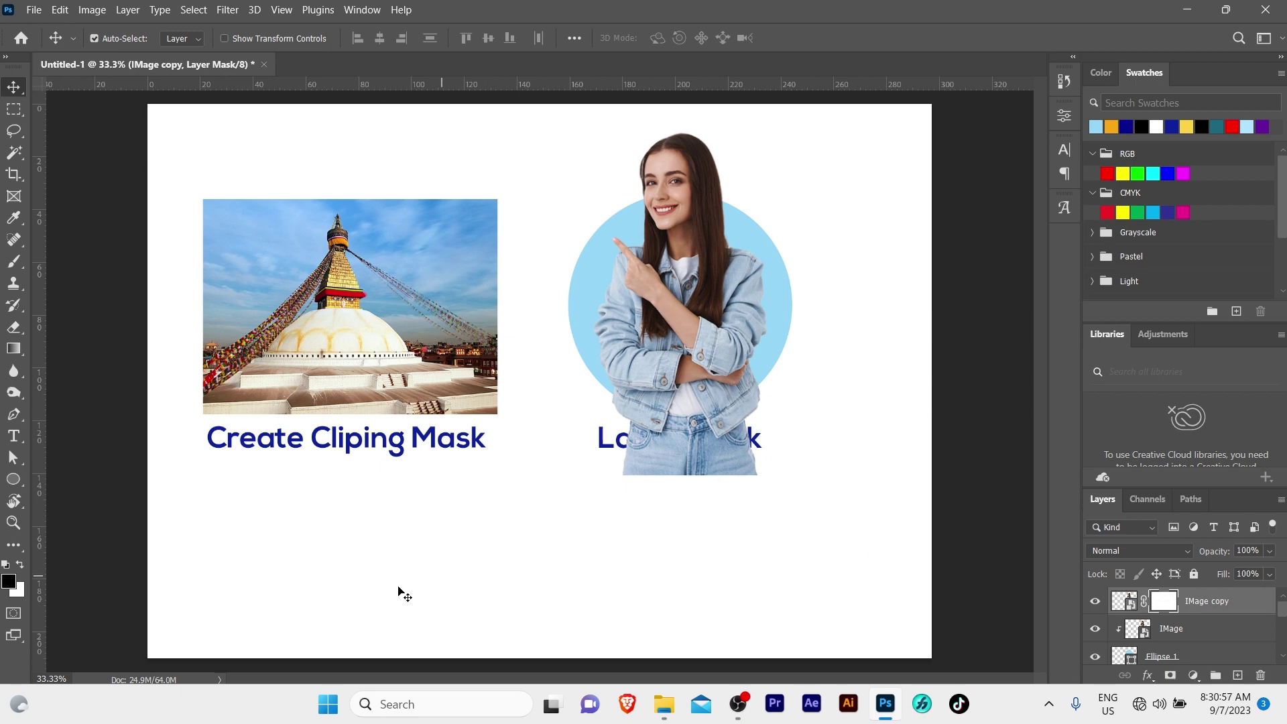
- Set the foreground colour to black (000000) and activate the Brush tool for painting on the layer mask
left_click(15, 583)
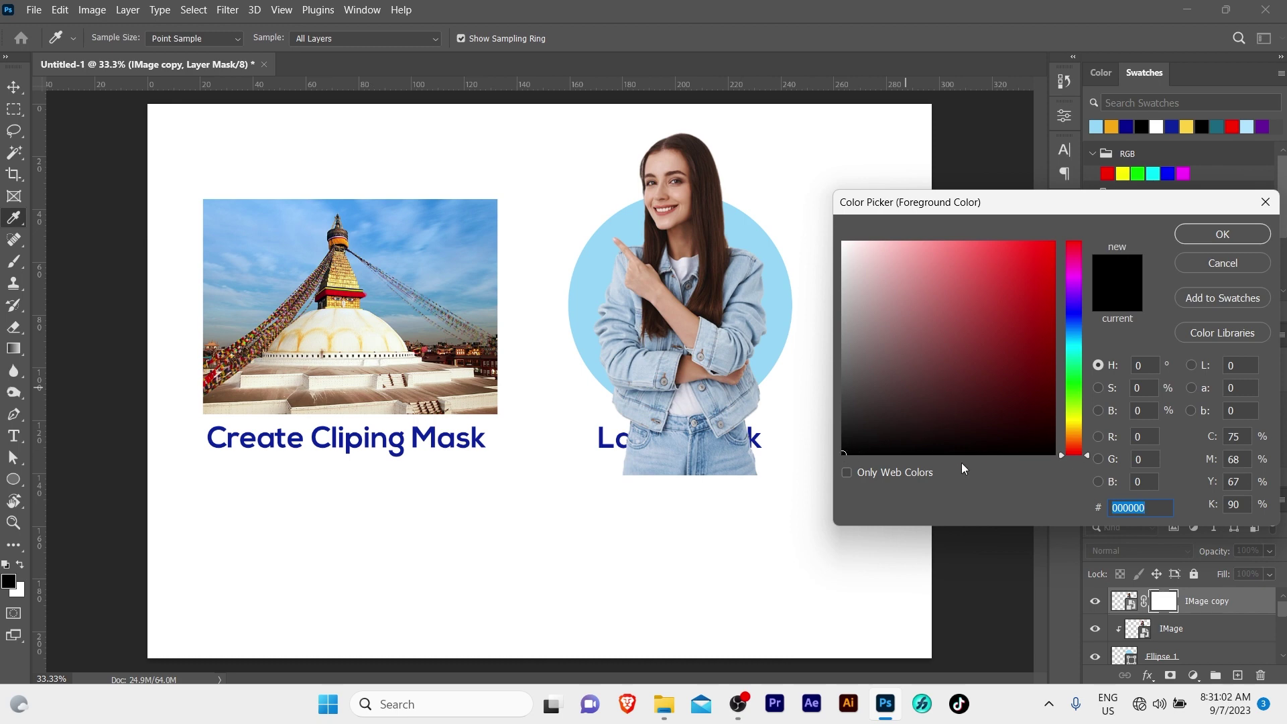
left_click(1205, 234)
key("v")
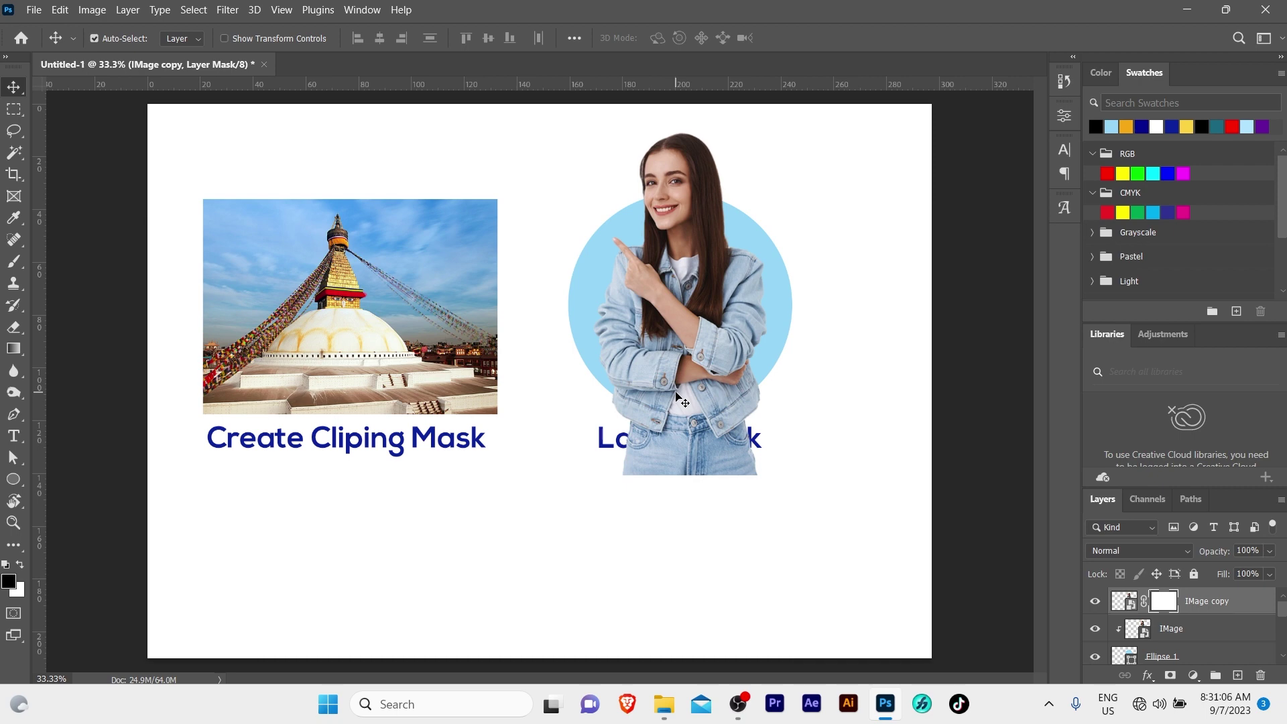
key("b")
right_click(14, 261)
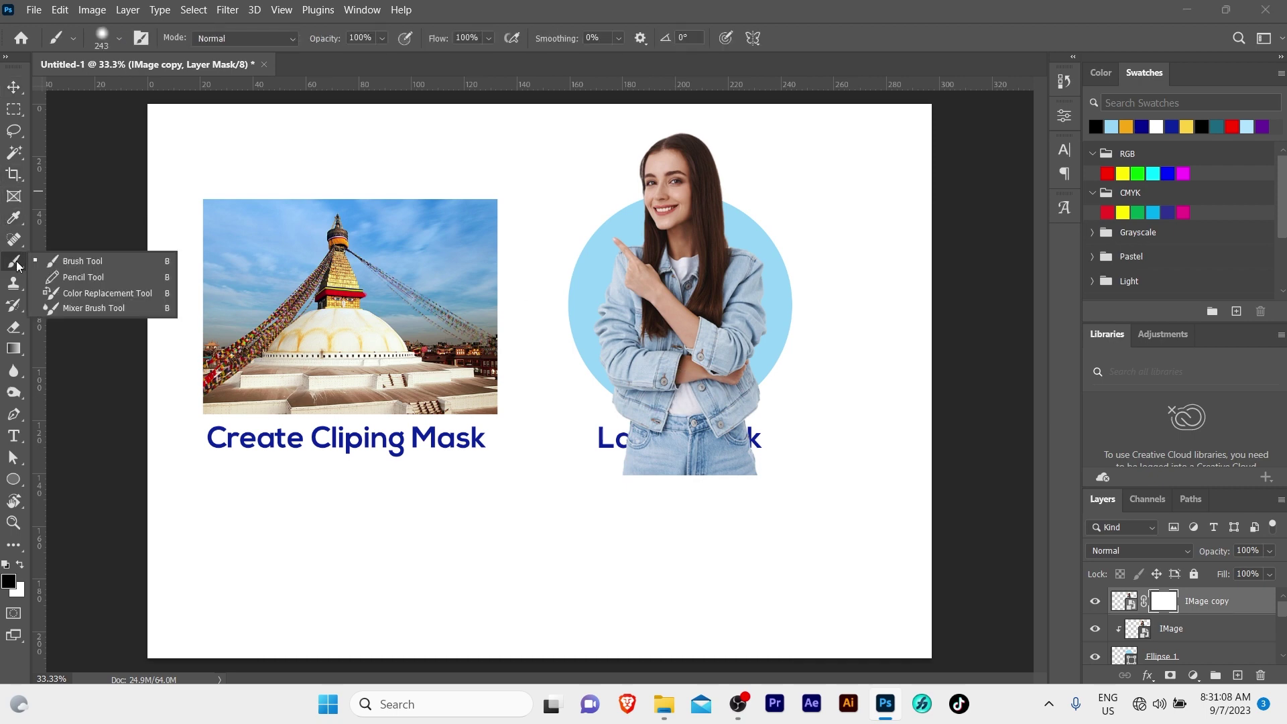
left_click(53, 264)
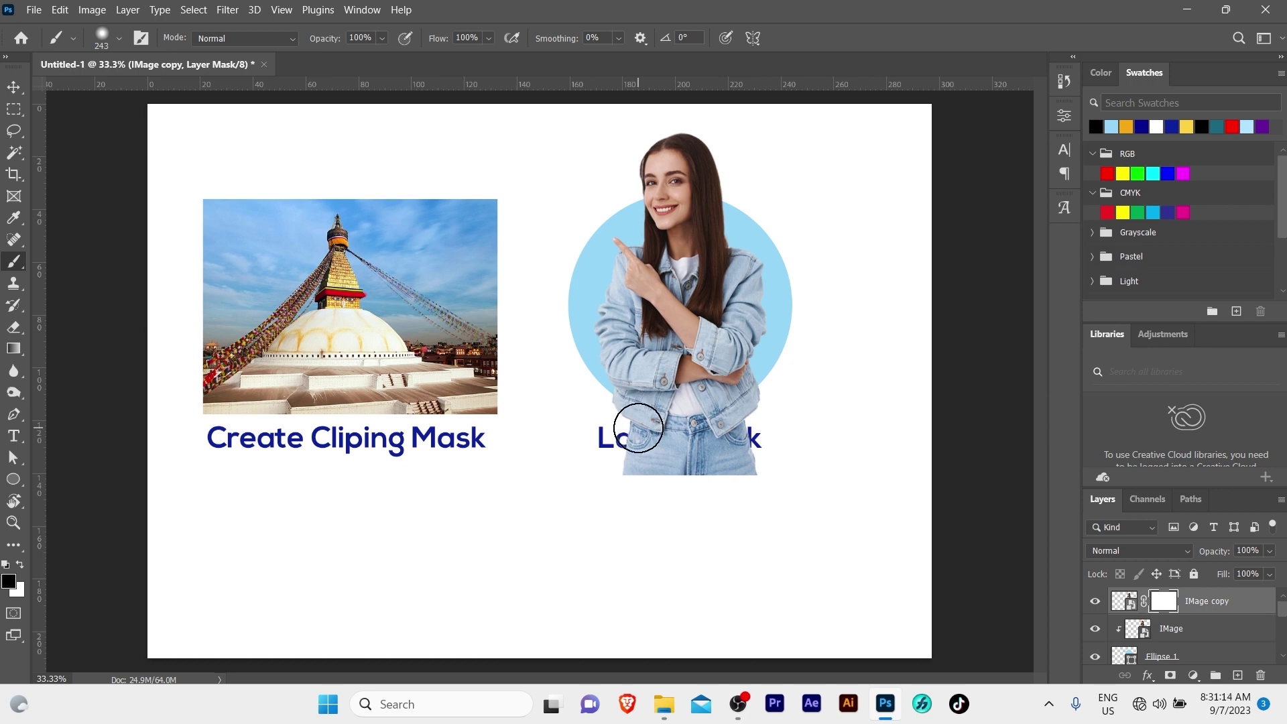
- Enlarge the brush and paint black on the IMage copy mask over the woman's hips and jacket hem below the circle
key("bracketright")
key("bracketright")
key("bracketright")
key("bracketright")
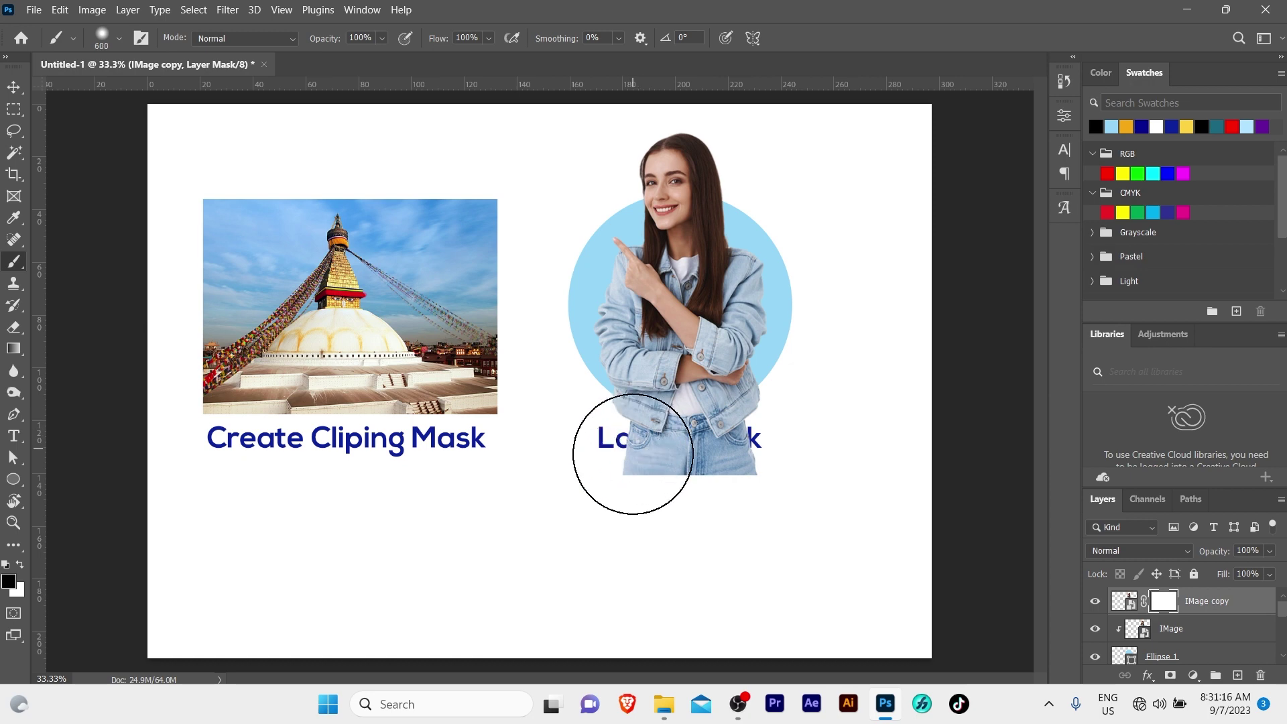
key("bracketleft")
key("bracketleft")
mouse_move(636, 462)
left_mouse_down()
mouse_move(765, 459)
mouse_move(779, 416)
mouse_move(756, 442)
mouse_move(705, 451)
mouse_move(615, 451)
mouse_move(594, 435)
mouse_move(712, 443)
mouse_move(785, 421)
mouse_move(665, 446)
mouse_move(608, 443)
mouse_move(576, 415)
mouse_move(724, 434)
mouse_move(794, 414)
mouse_move(827, 385)
mouse_move(636, 424)
mouse_move(555, 406)
mouse_move(674, 467)
left_mouse_up()
key("v")
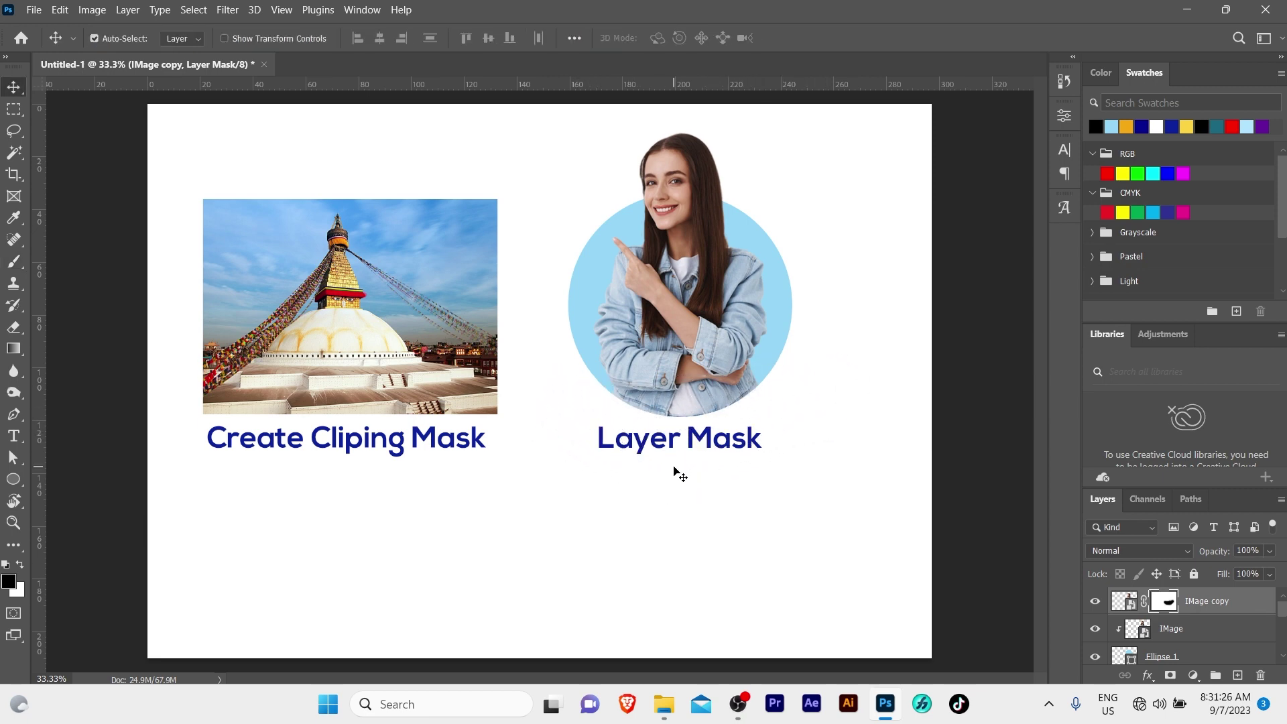